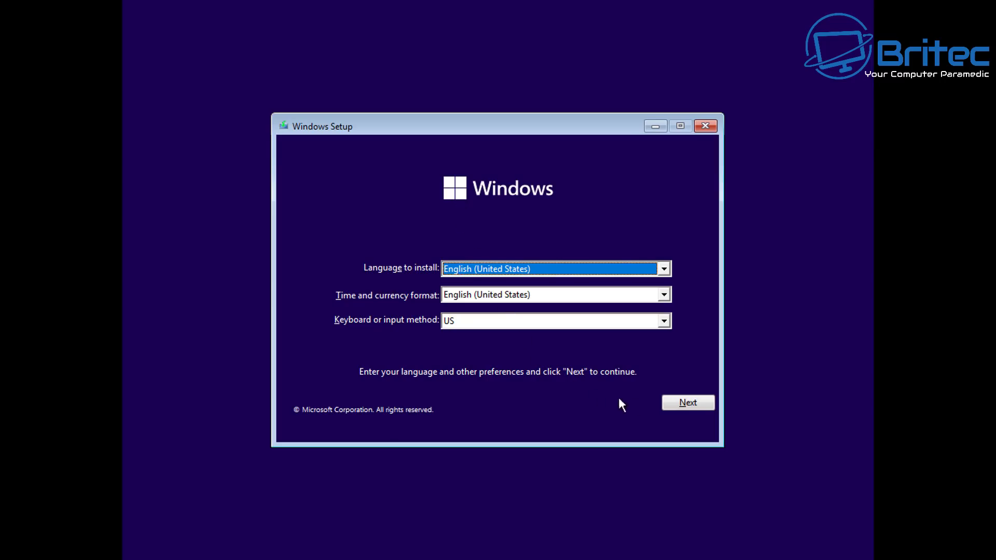
Keep the English (United States) language, format and keyboard defaults and start Install now.
{"action": "left_click", "coordinate": [681, 405]}
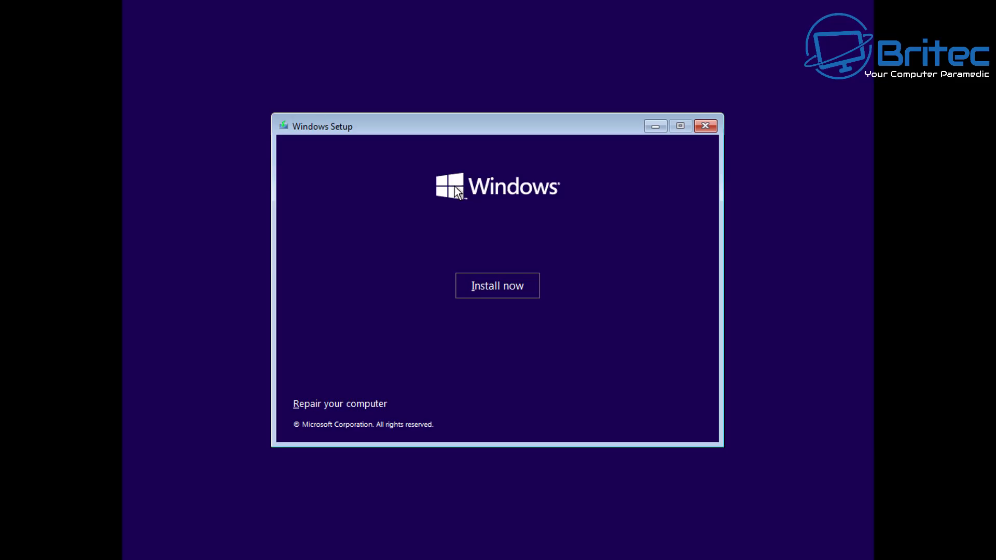
{"action": "left_click", "coordinate": [504, 286]}
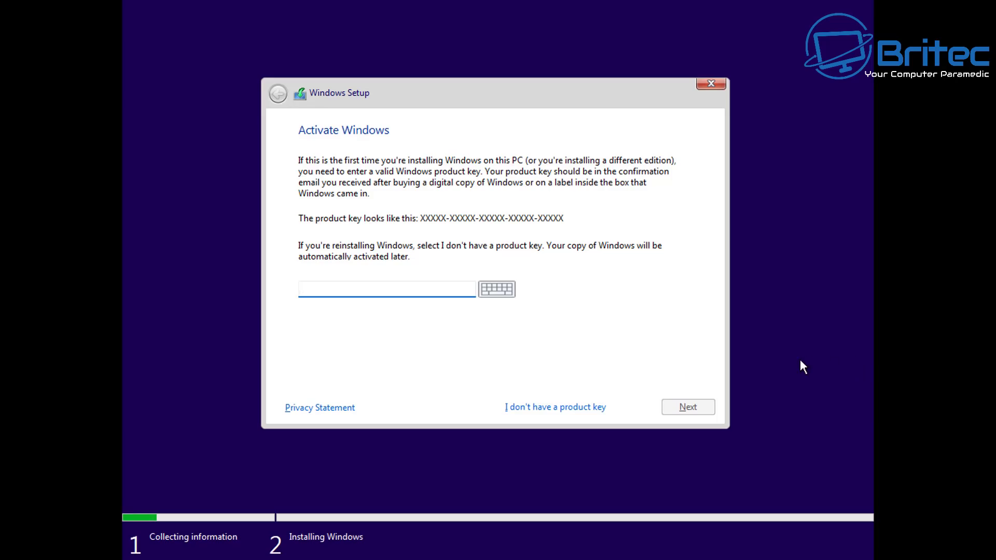
Skip the product key, choose the Windows 11 Pro edition, and accept the license terms.
{"action": "left_click", "coordinate": [565, 409]}
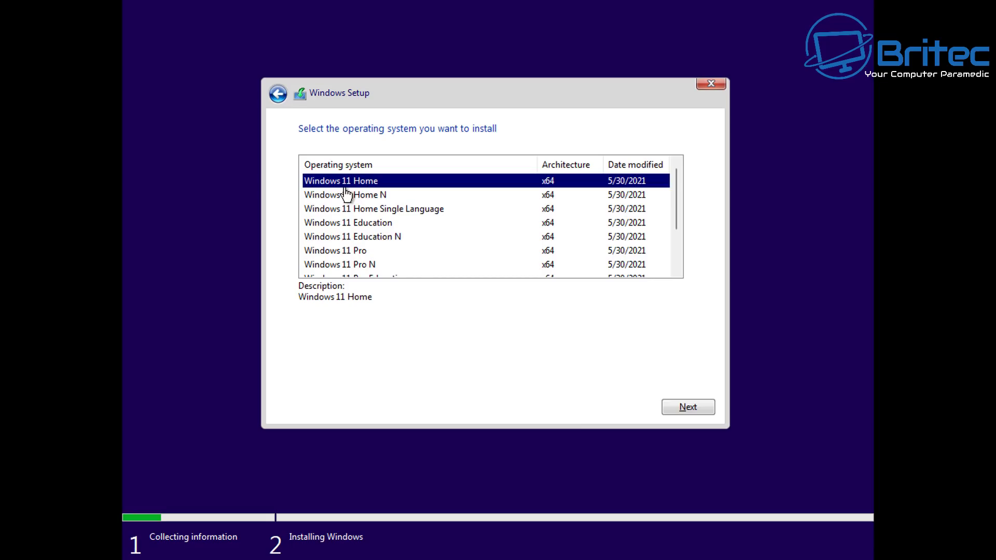
{"action": "left_click", "coordinate": [340, 251]}
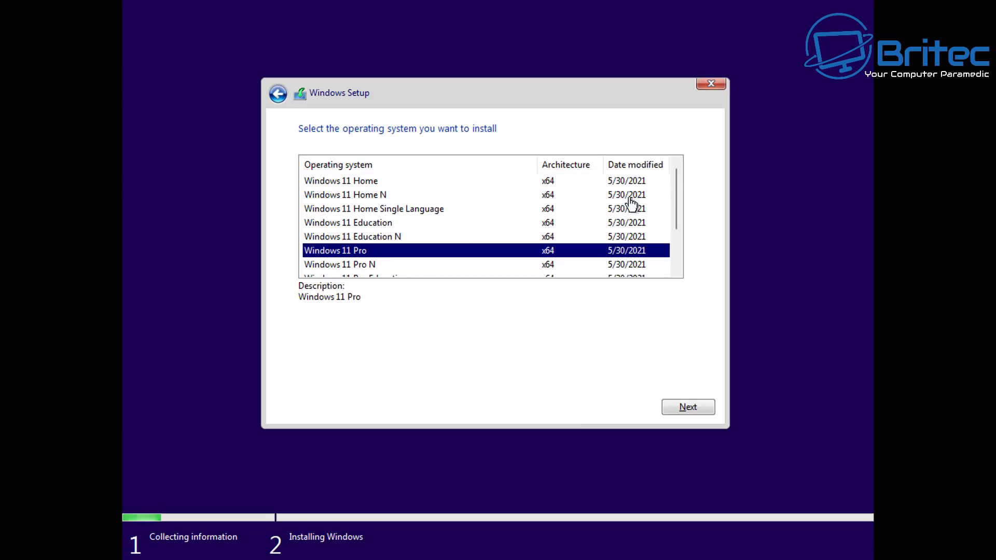
{"action": "mouse_move", "coordinate": [675, 195]}
{"action": "left_mouse_down"}
{"action": "mouse_move", "coordinate": [678, 237]}
{"action": "mouse_move", "coordinate": [678, 210]}
{"action": "left_mouse_up"}
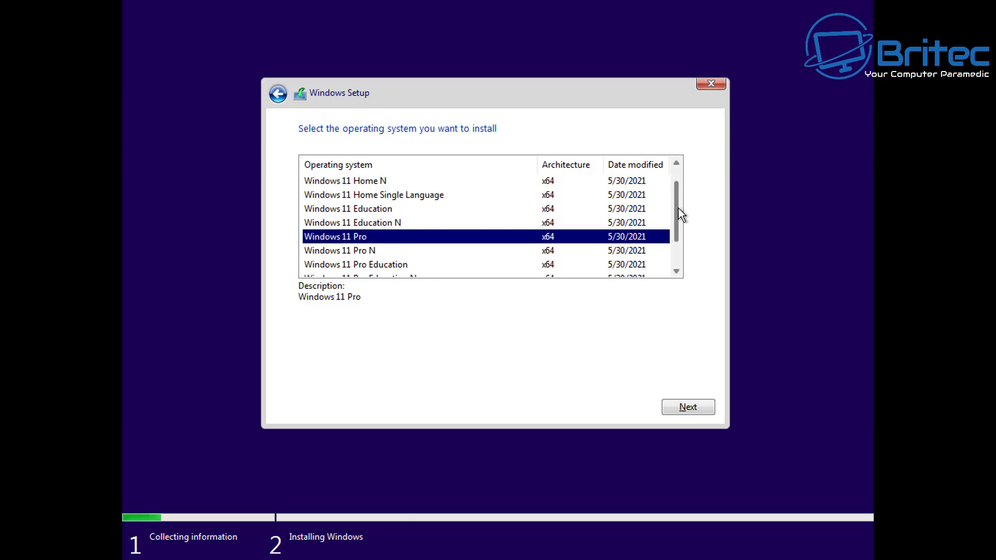
{"action": "left_click", "coordinate": [690, 407]}
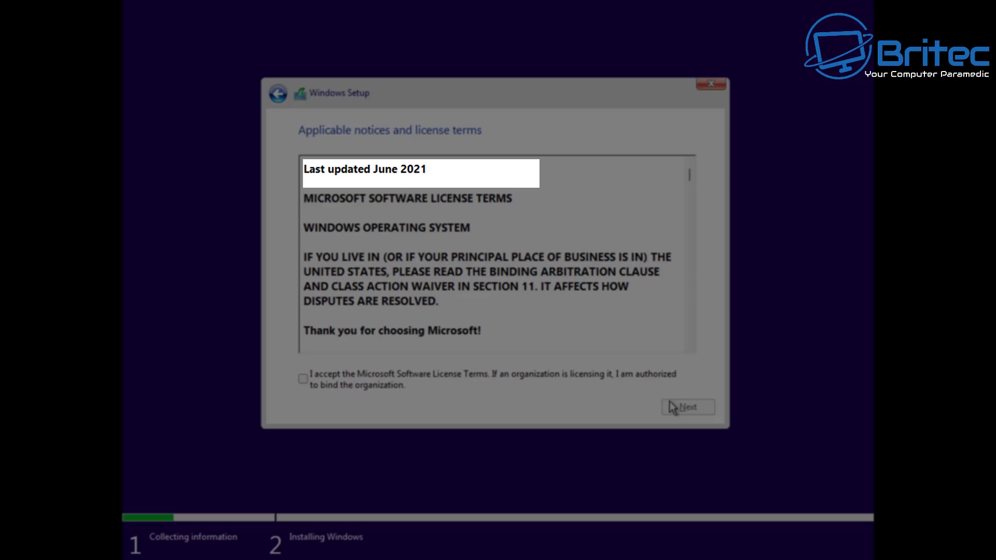
{"action": "left_click", "coordinate": [378, 383]}
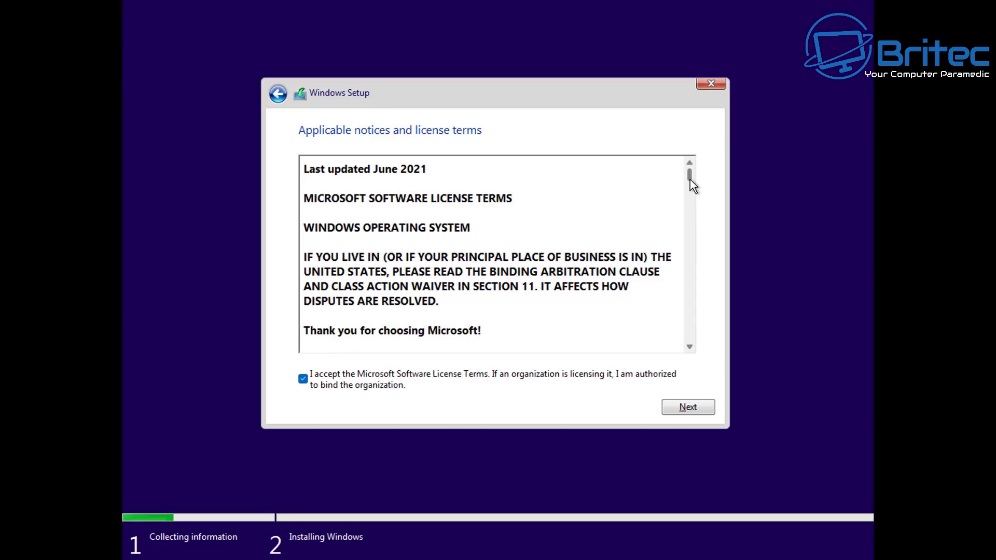
{"action": "left_click_drag", "start_coordinate": [690, 180], "coordinate": [693, 353]}
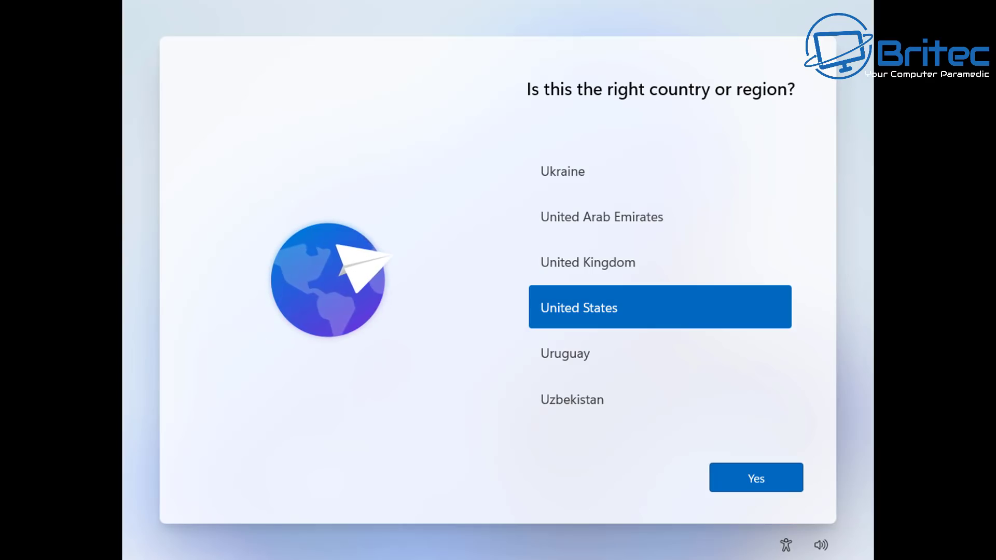
Confirm United States as the region and the US keyboard, skipping a second layout.
{"action": "left_click", "coordinate": [609, 264]}
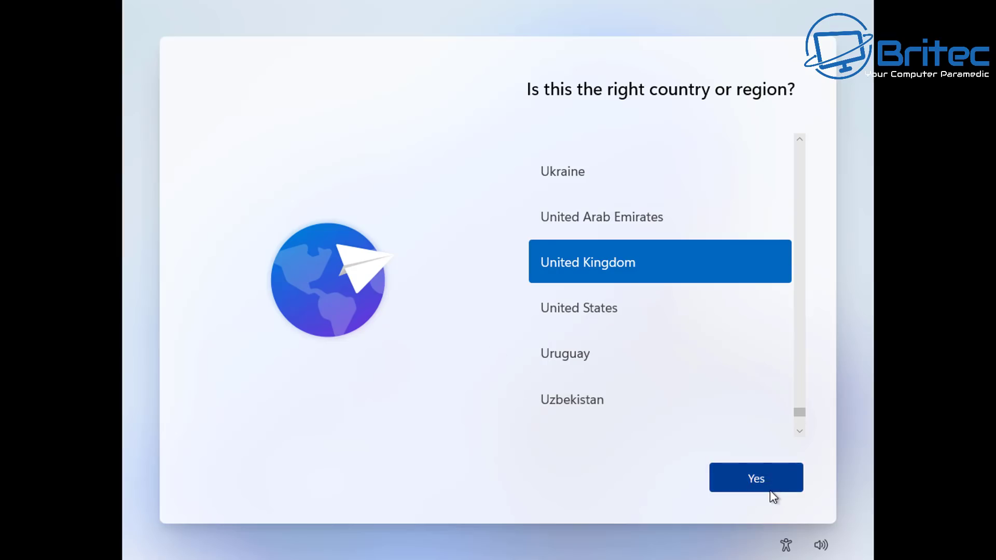
{"action": "left_click", "coordinate": [586, 314]}
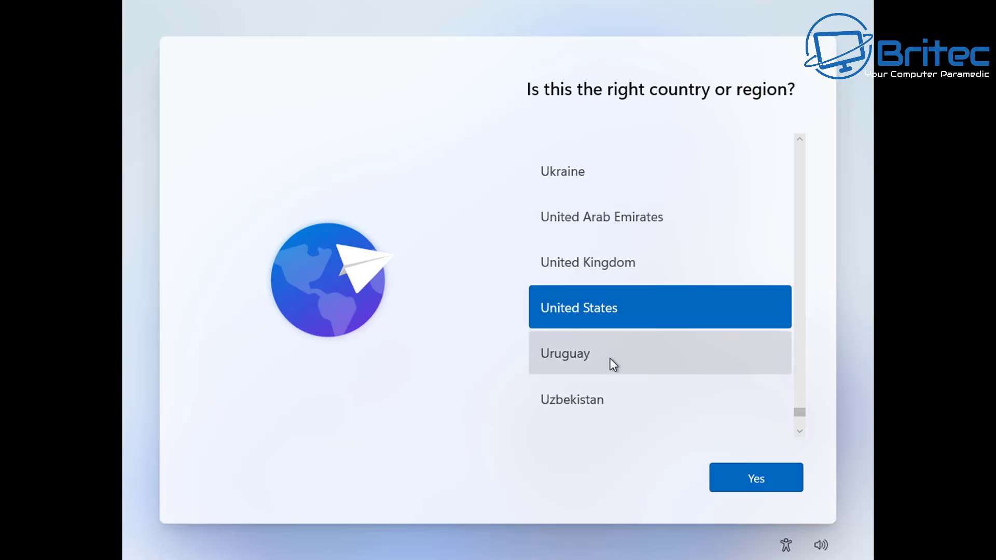
{"action": "left_click", "coordinate": [762, 480]}
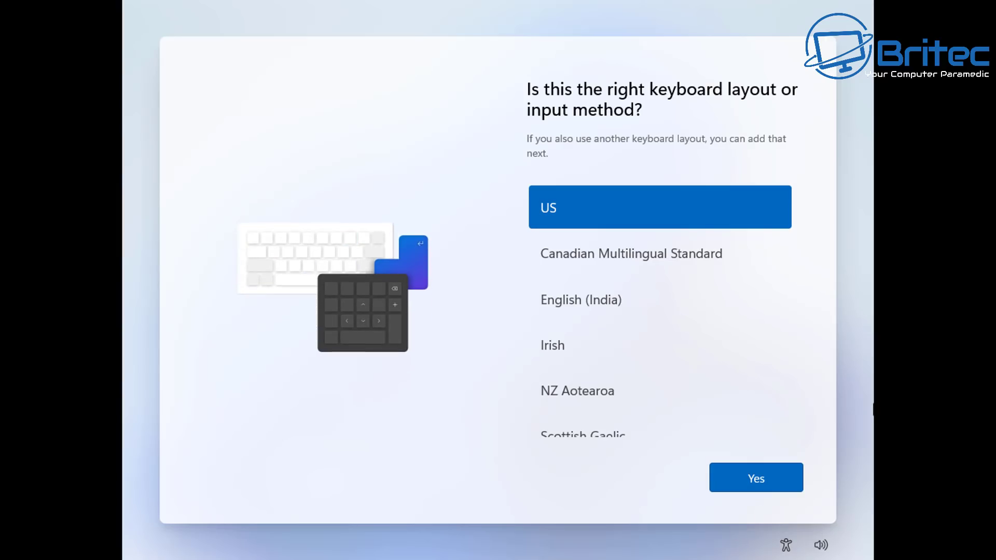
{"action": "left_click", "coordinate": [759, 478]}
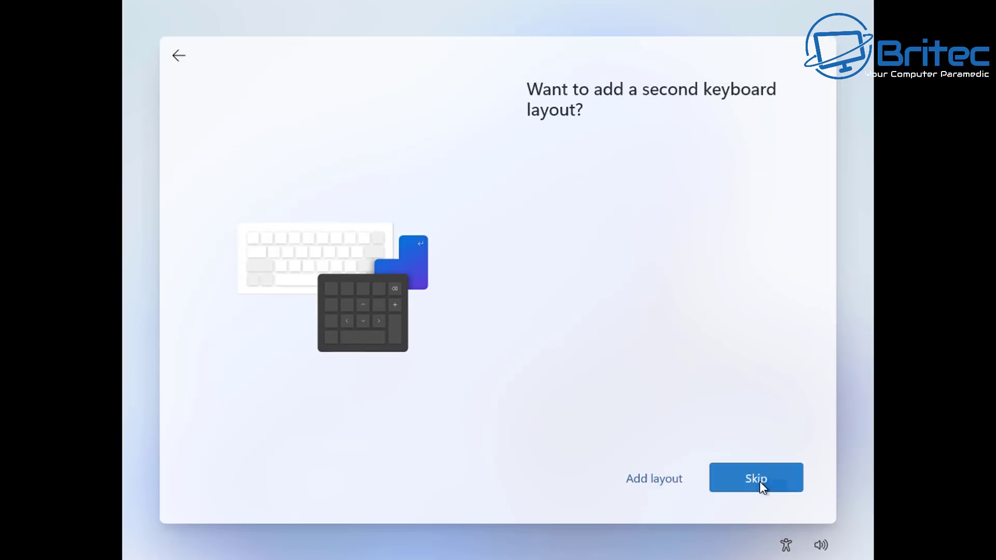
{"action": "left_click", "coordinate": [750, 486]}
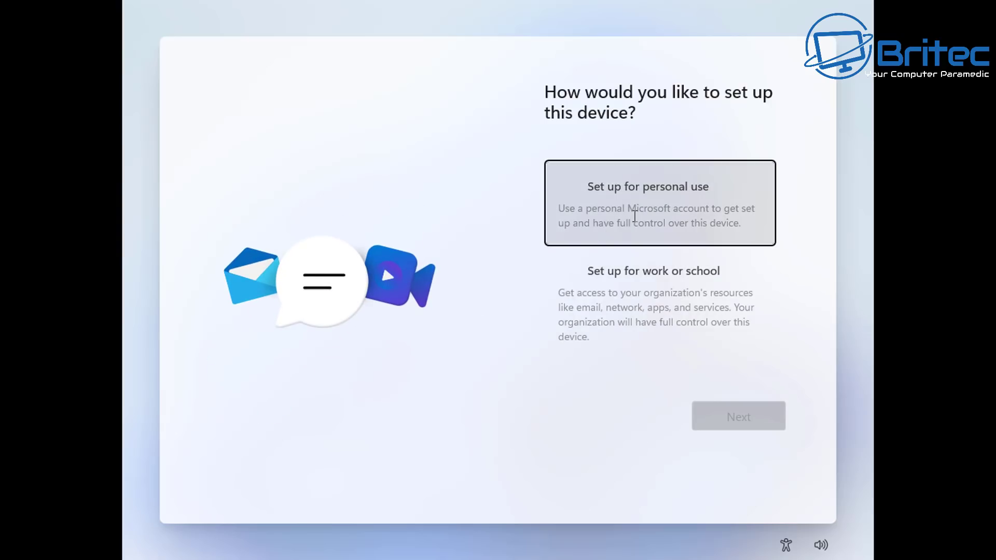
Choose personal use, then pick an offline account and continue with the limited experience.
{"action": "left_click", "coordinate": [634, 216]}
{"action": "left_click", "coordinate": [740, 422]}
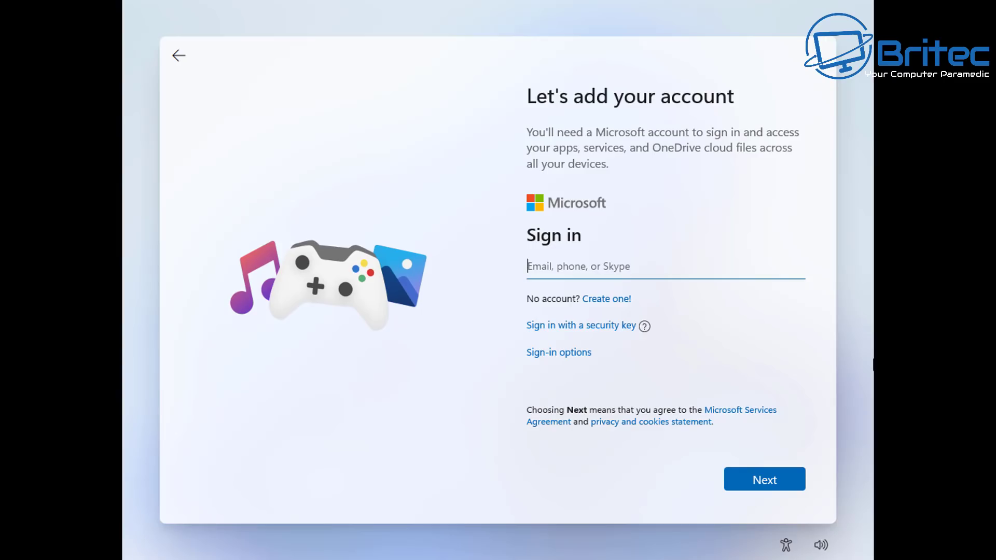
{"action": "left_click", "coordinate": [563, 355]}
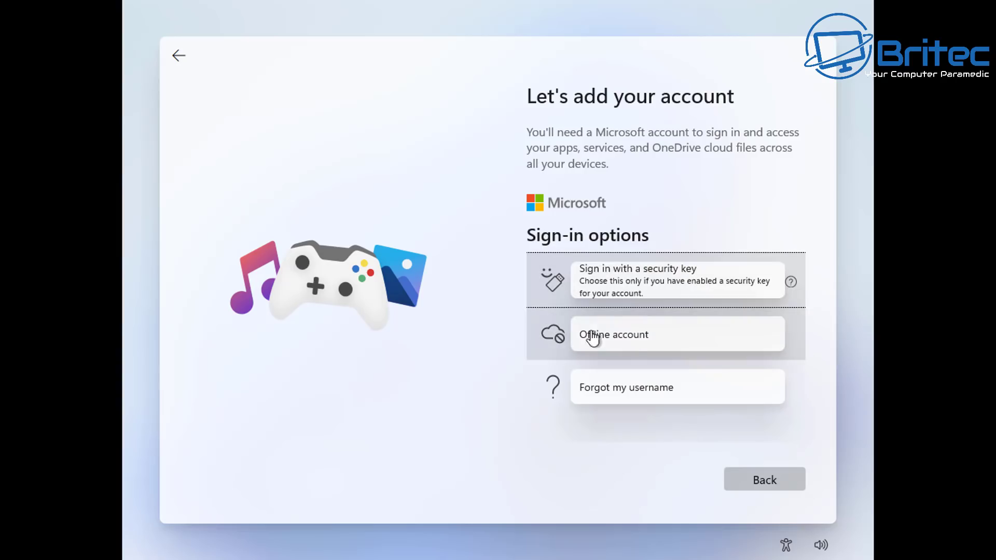
{"action": "left_click", "coordinate": [637, 340]}
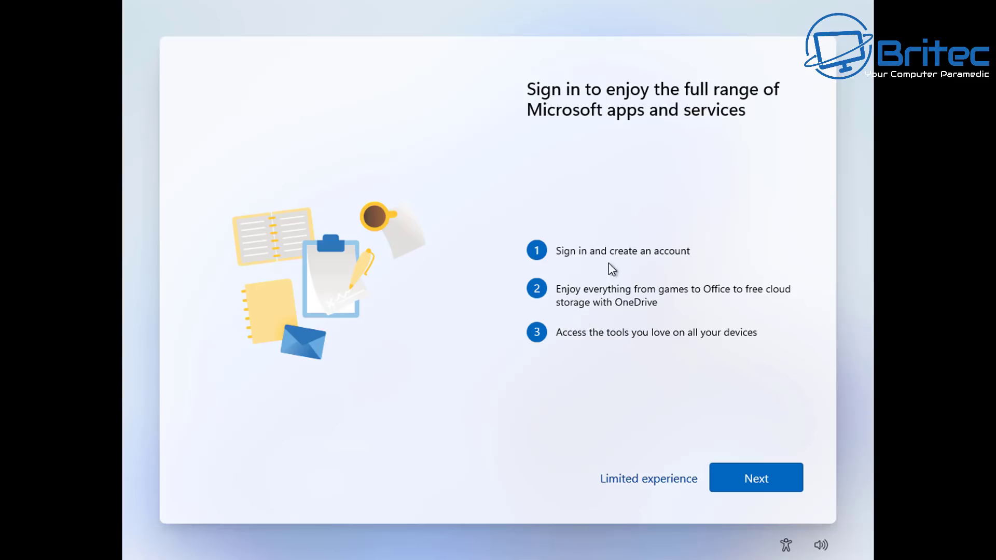
{"action": "left_click", "coordinate": [632, 484]}
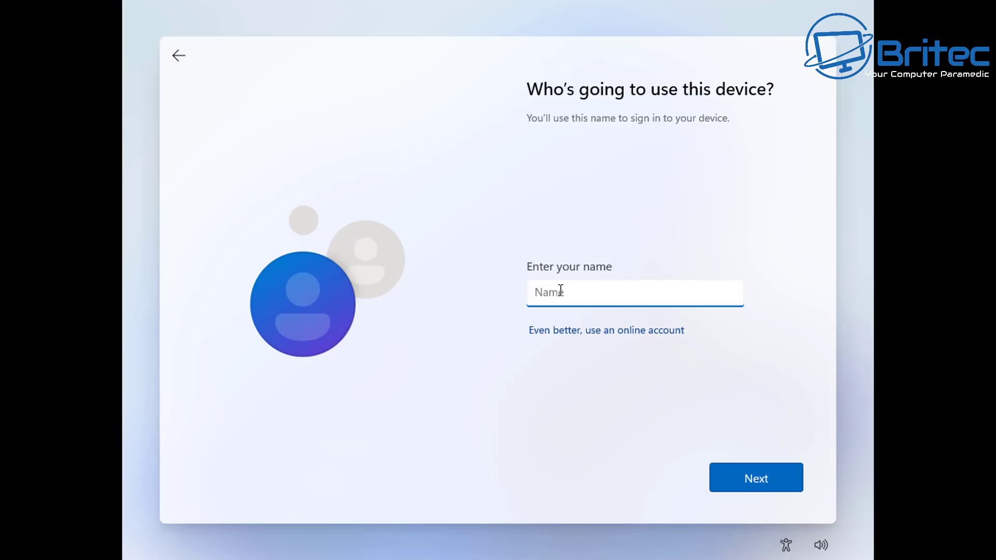
Enter a user name for the local account and continue with a blank password.
{"action": "type", "text": "Britec"}
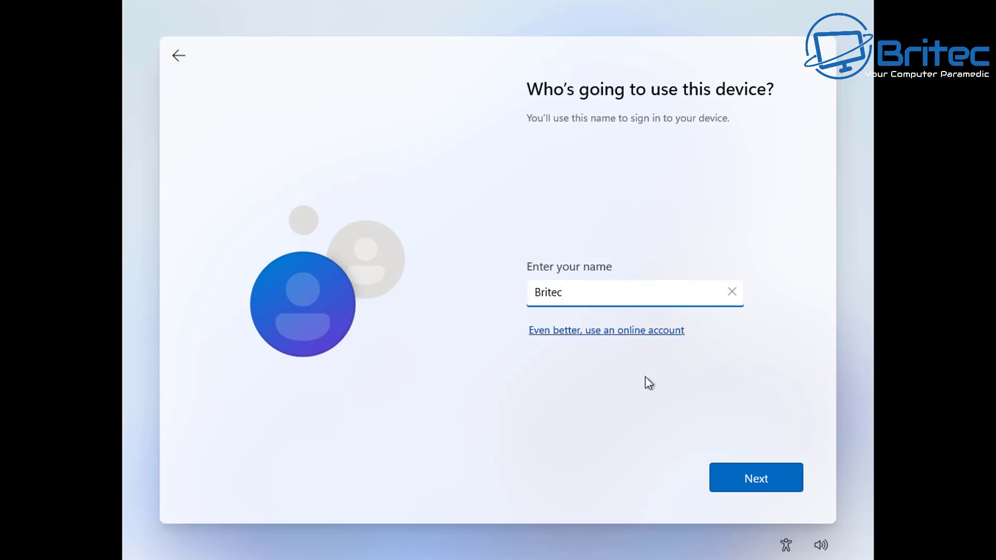
{"action": "left_click", "coordinate": [752, 482]}
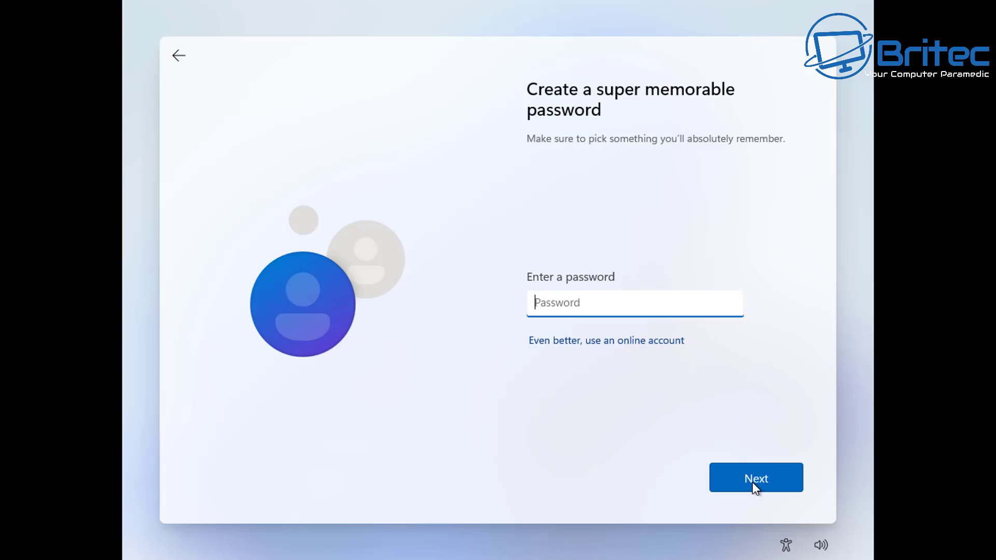
{"action": "left_click", "coordinate": [753, 482]}
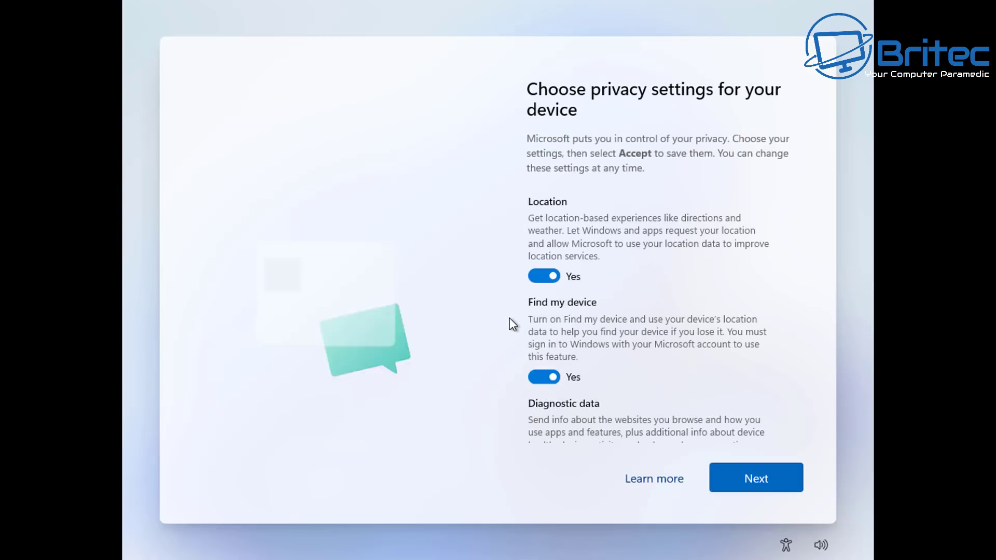
Turn off Location, Find my device, Inking & typing, Tailored experiences and Advertising ID. Set diagnostics to Required only, then accept.
{"action": "left_click", "coordinate": [552, 280]}
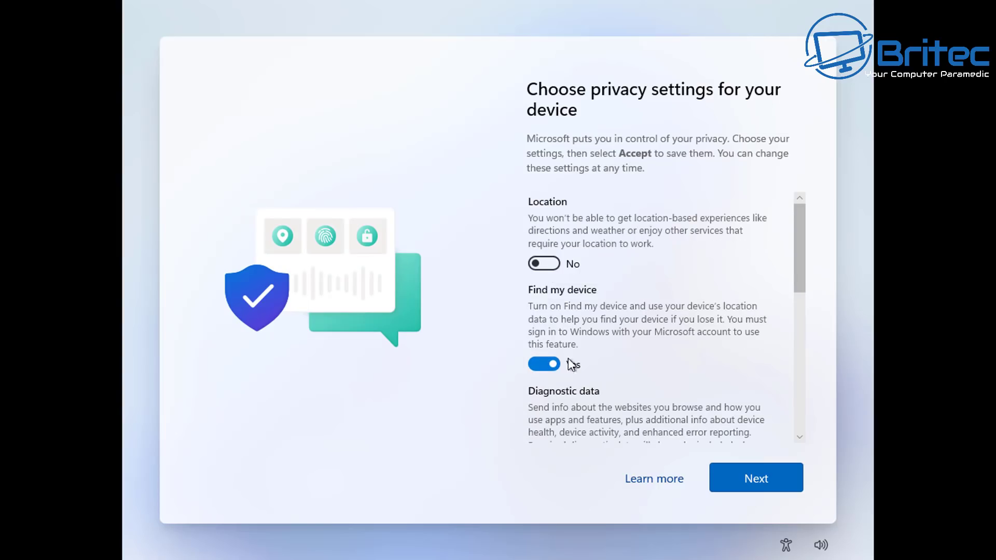
{"action": "scroll", "coordinate": [607, 343], "scroll_direction": "down", "scroll_amount": 2}
{"action": "left_click", "coordinate": [549, 289]}
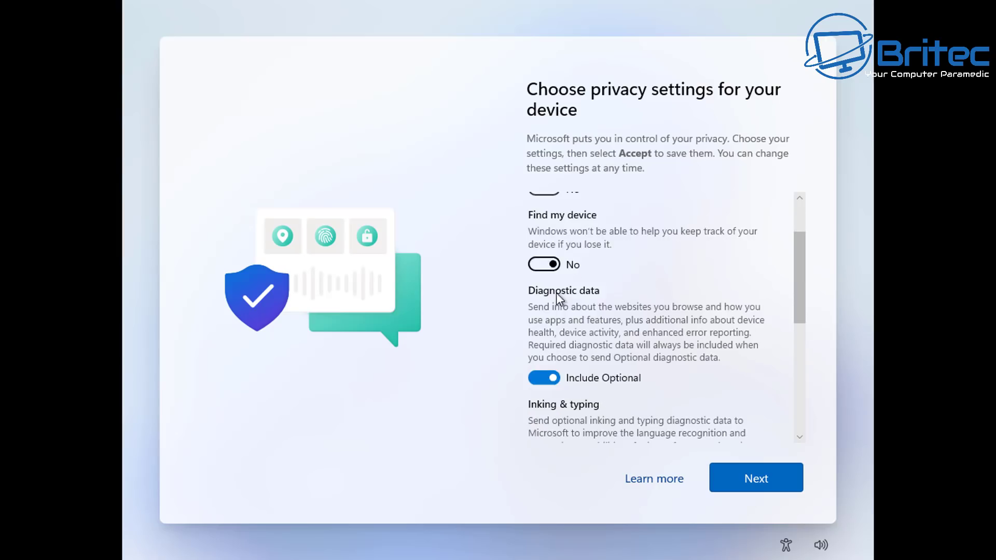
{"action": "left_click", "coordinate": [540, 378]}
{"action": "scroll", "coordinate": [592, 376], "scroll_direction": "down", "scroll_amount": 2}
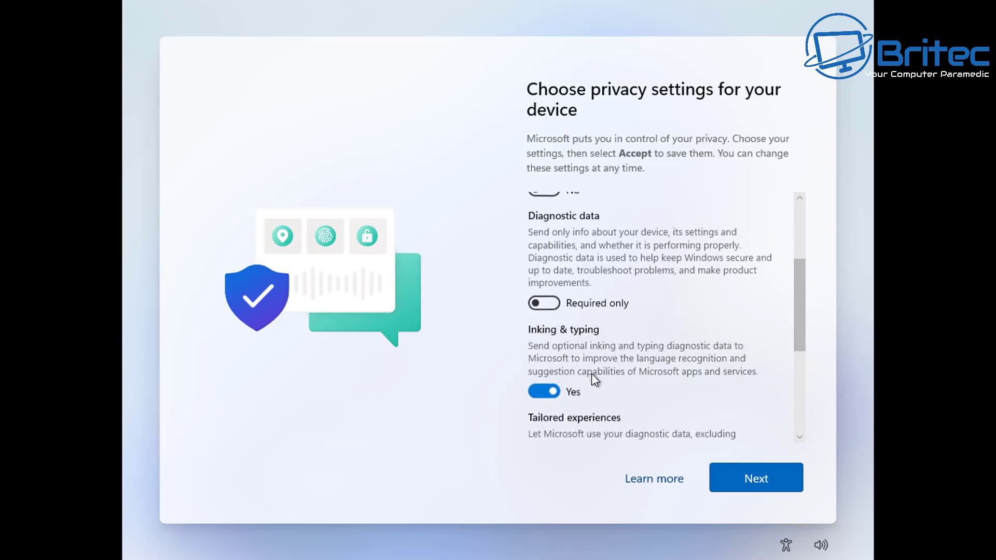
{"action": "left_click", "coordinate": [542, 396]}
{"action": "scroll", "coordinate": [614, 388], "scroll_direction": "down", "scroll_amount": 3}
{"action": "left_click", "coordinate": [554, 384]}
{"action": "scroll", "coordinate": [626, 372], "scroll_direction": "down", "scroll_amount": 2}
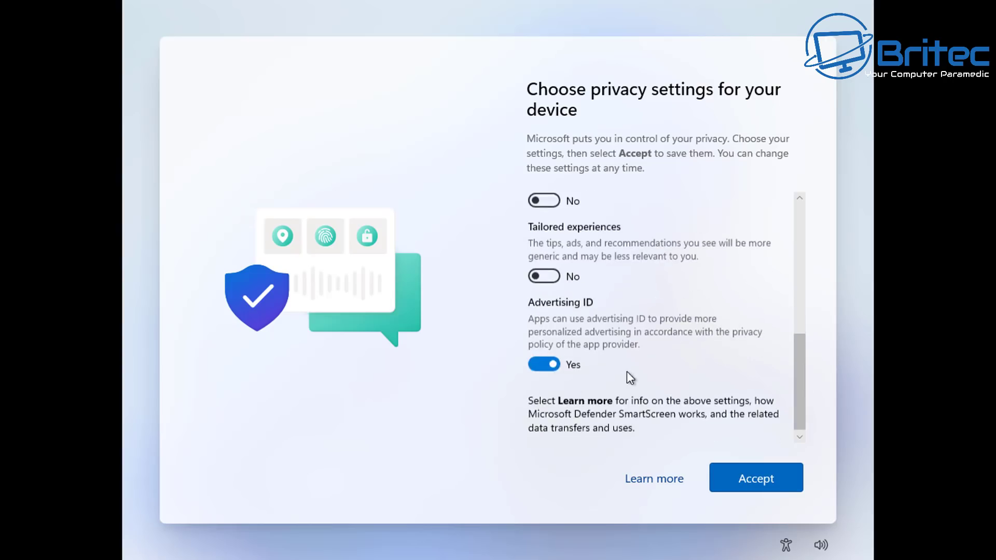
{"action": "left_click", "coordinate": [547, 366]}
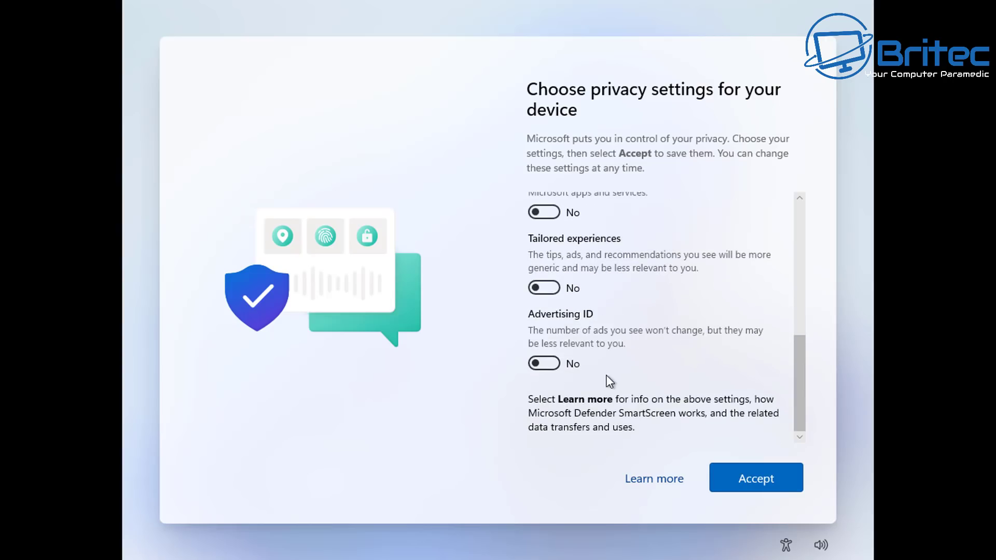
{"action": "left_click_drag", "start_coordinate": [797, 400], "coordinate": [792, 223]}
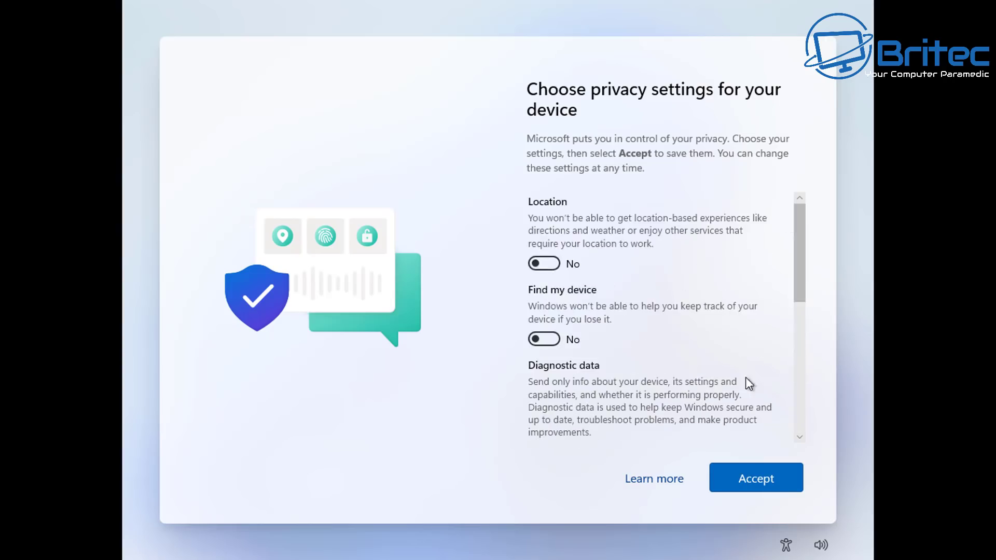
{"action": "left_click", "coordinate": [750, 484]}
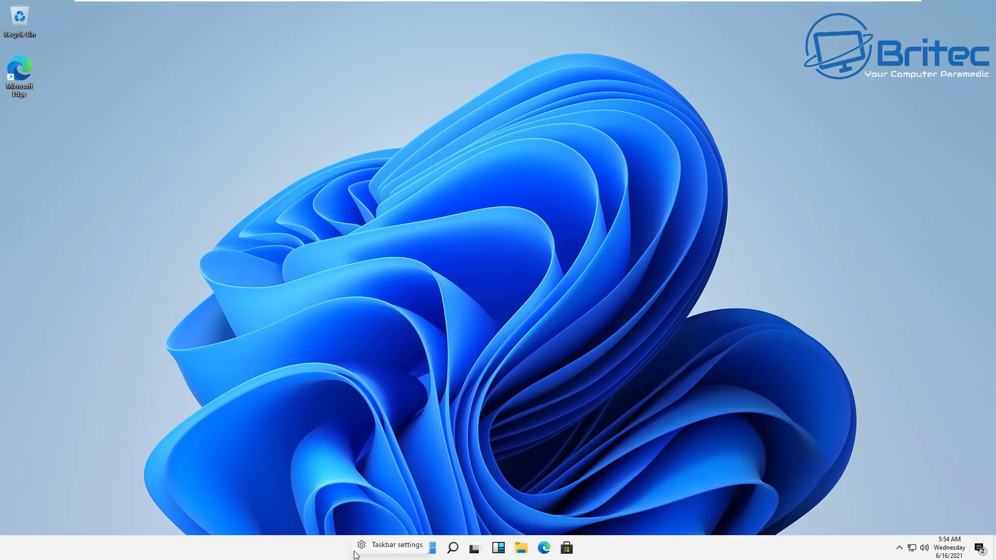
Close the taskbar settings window, open and close Start, and launch File Explorer at Quick access.
{"action": "left_click", "coordinate": [372, 546]}
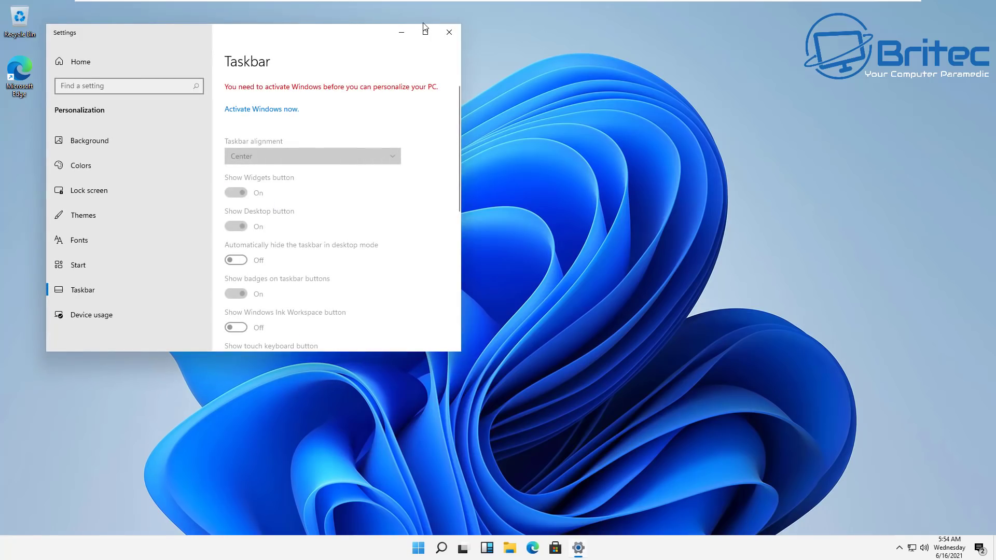
{"action": "left_click", "coordinate": [448, 31]}
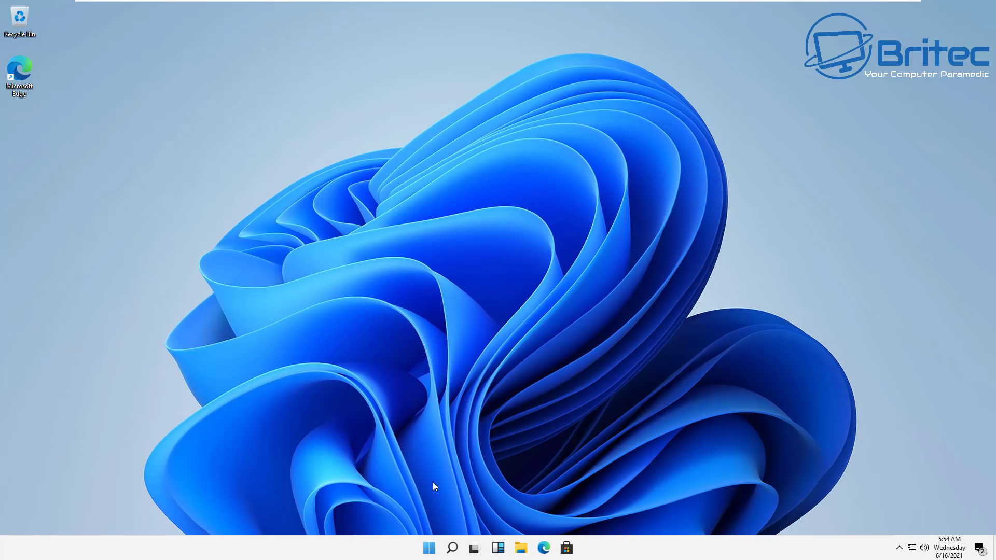
{"action": "left_click", "coordinate": [432, 551]}
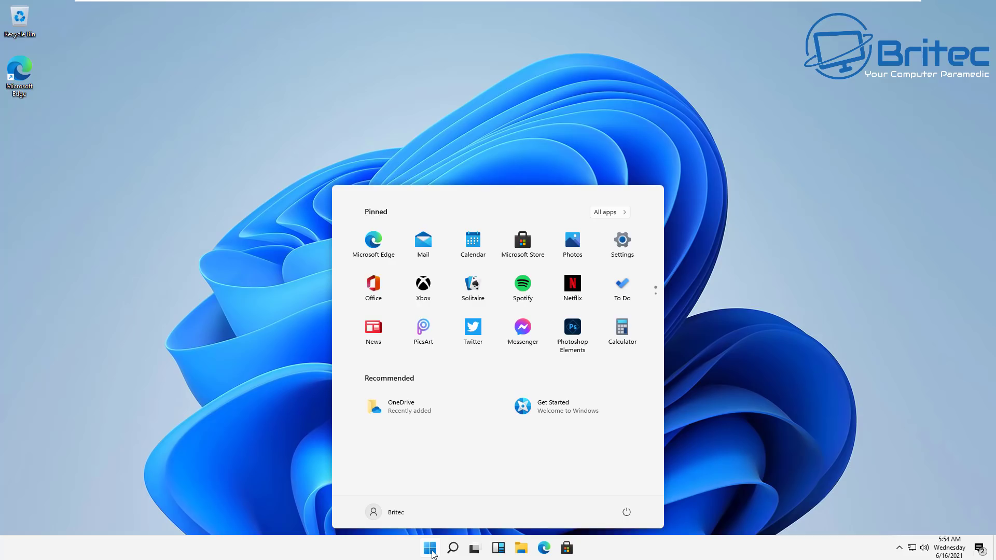
{"action": "left_click", "coordinate": [432, 551]}
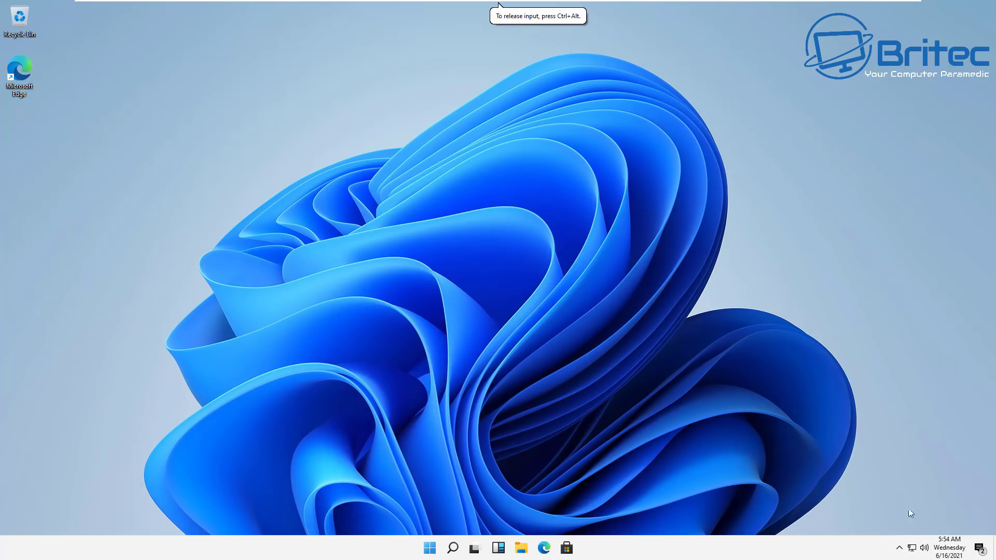
{"action": "left_click", "coordinate": [520, 546]}
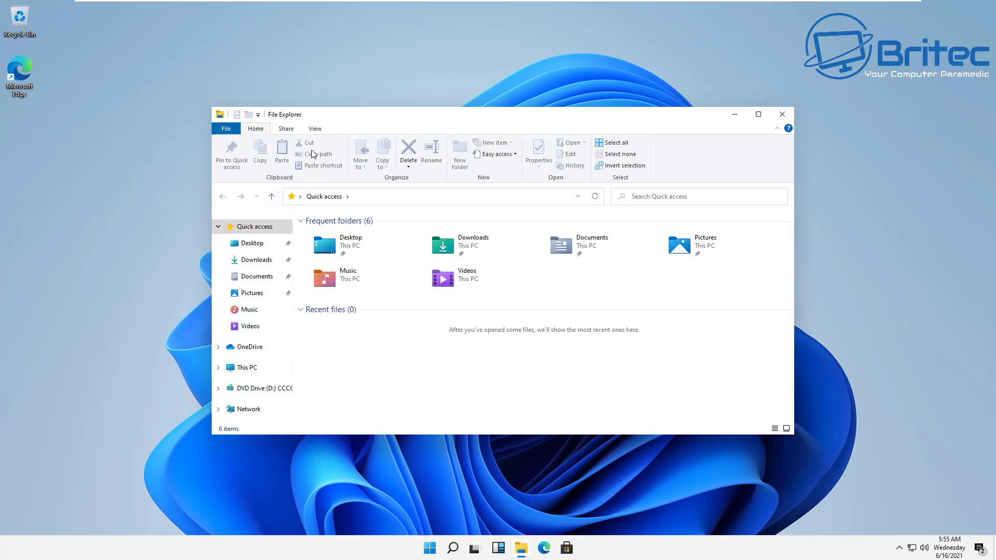
In Folder Options, show hidden files, folders and drives and stop hiding known file extensions.
{"action": "left_click", "coordinate": [316, 128]}
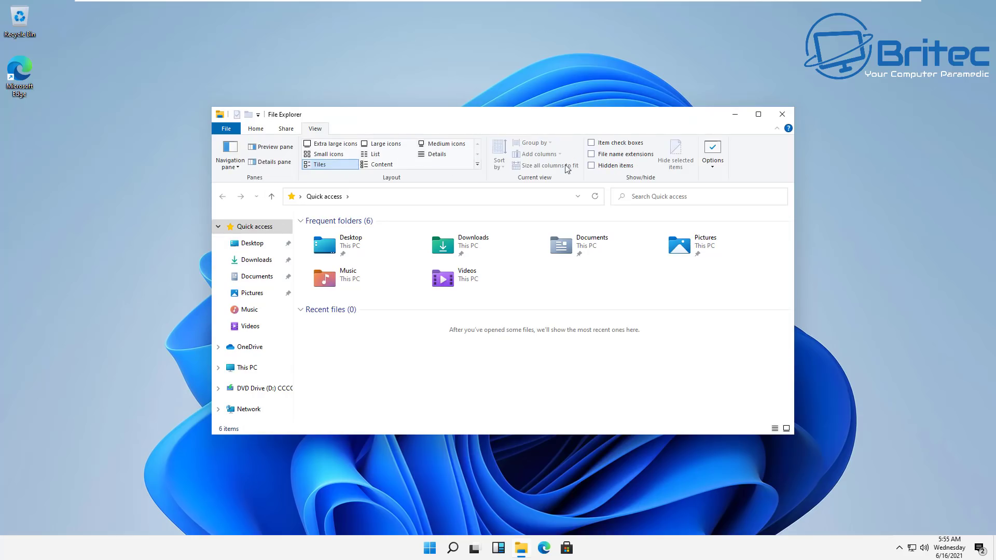
{"action": "left_click", "coordinate": [715, 164]}
{"action": "left_click_drag", "start_coordinate": [300, 230], "coordinate": [477, 175]}
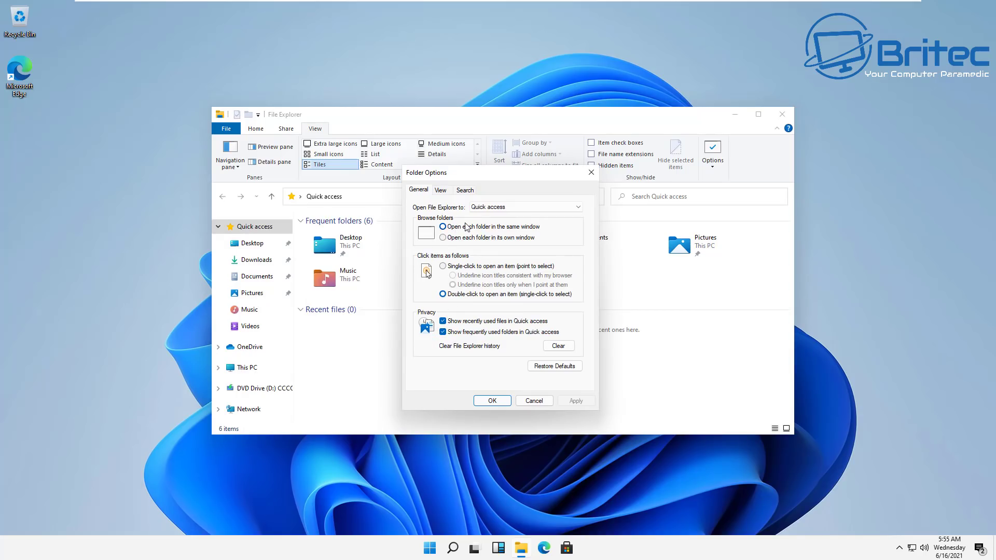
{"action": "left_click", "coordinate": [441, 191]}
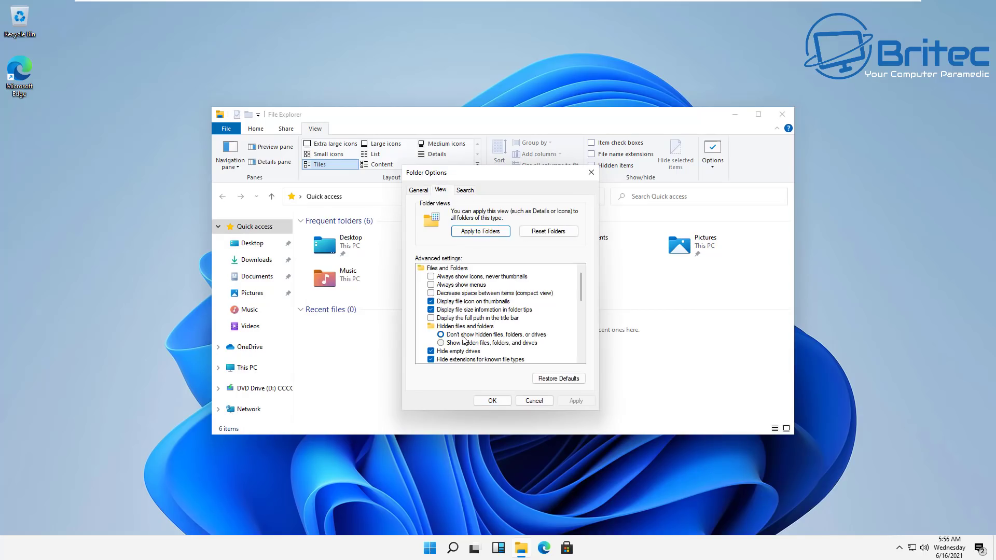
{"action": "left_click", "coordinate": [441, 343]}
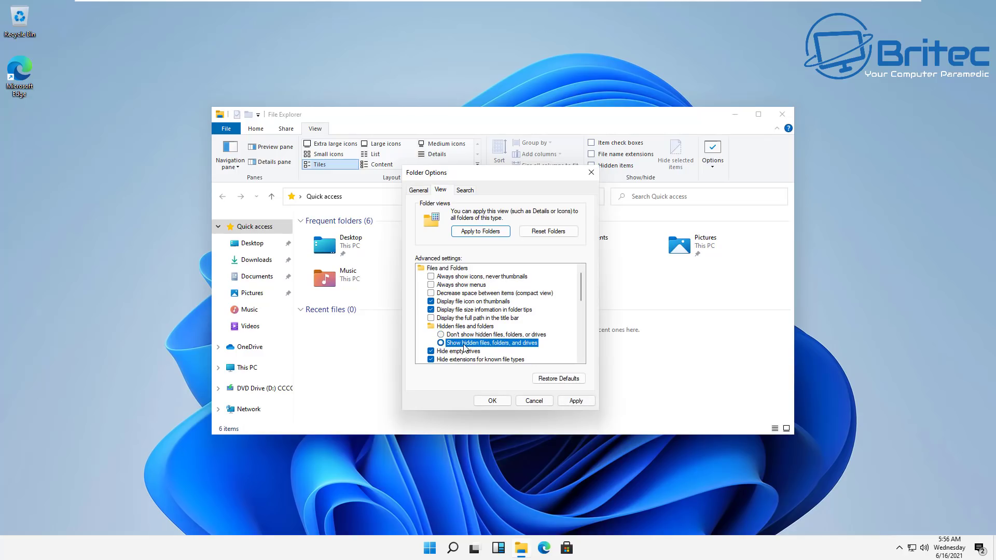
{"action": "scroll", "coordinate": [465, 347], "scroll_direction": "down", "scroll_amount": 1}
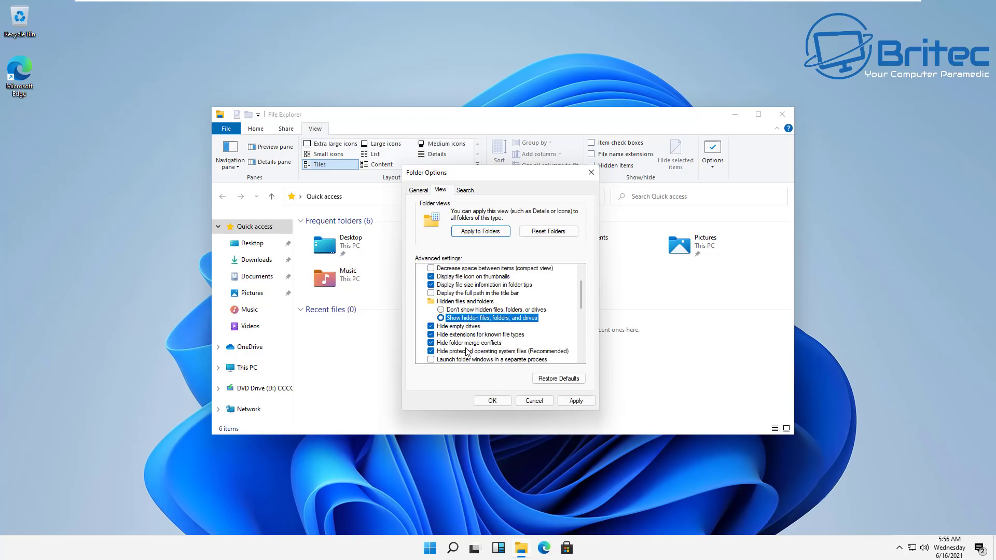
{"action": "left_click", "coordinate": [431, 335]}
{"action": "left_click", "coordinate": [577, 401]}
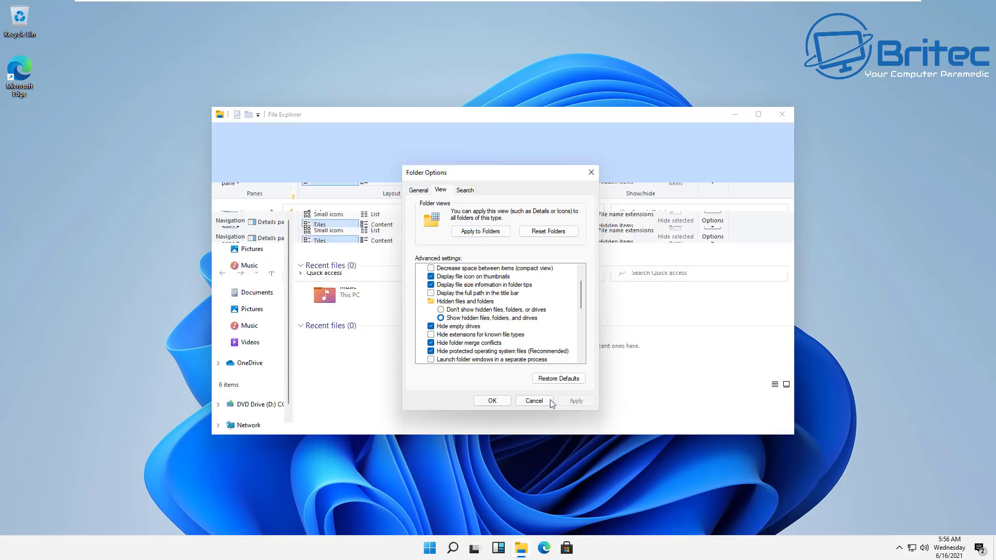
{"action": "left_click", "coordinate": [492, 400]}
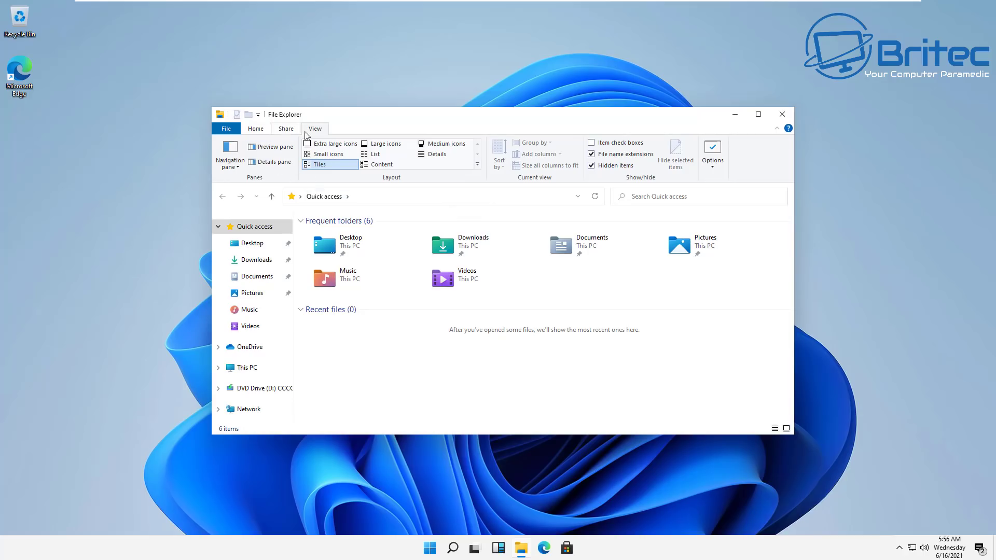
{"action": "left_click", "coordinate": [786, 115]}
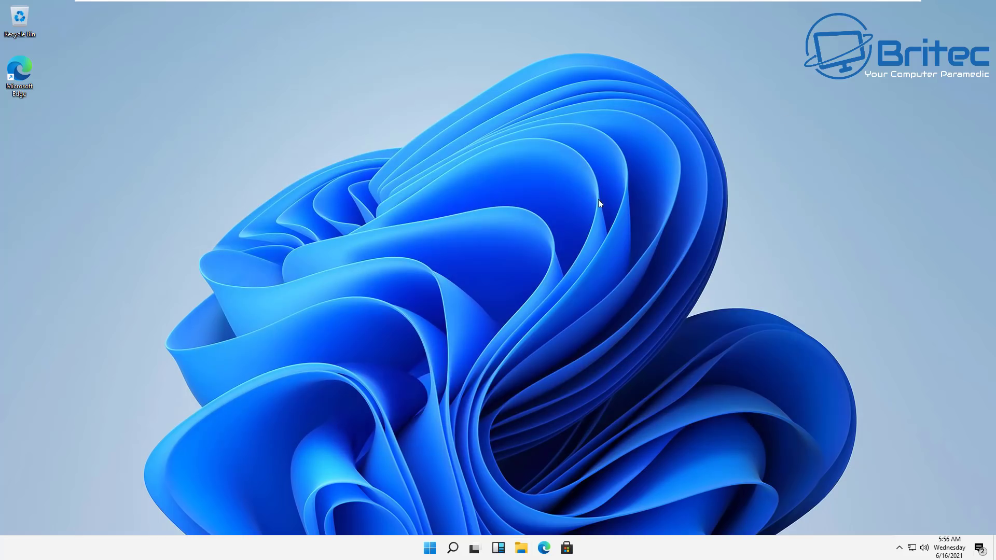
{"action": "left_click", "coordinate": [454, 550]}
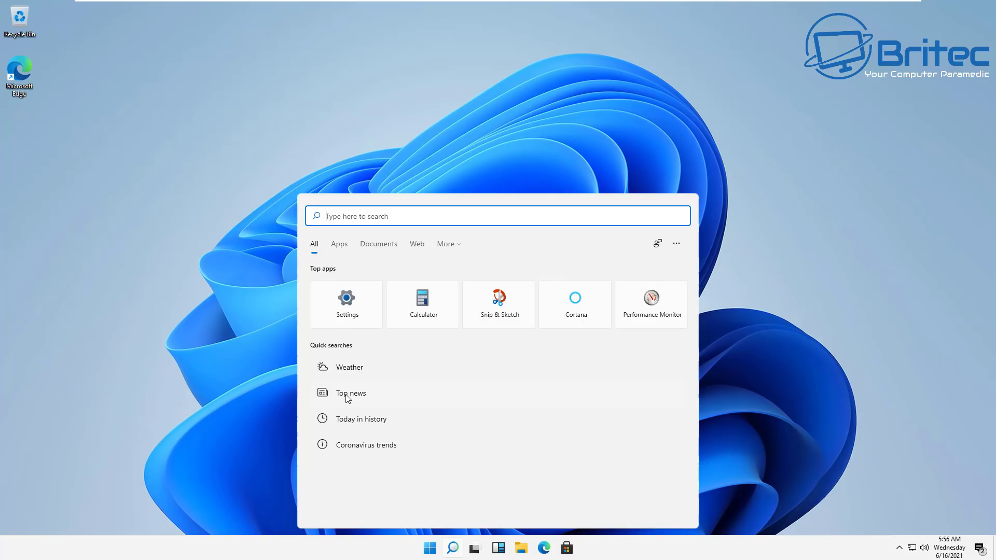
{"action": "left_click", "coordinate": [337, 244]}
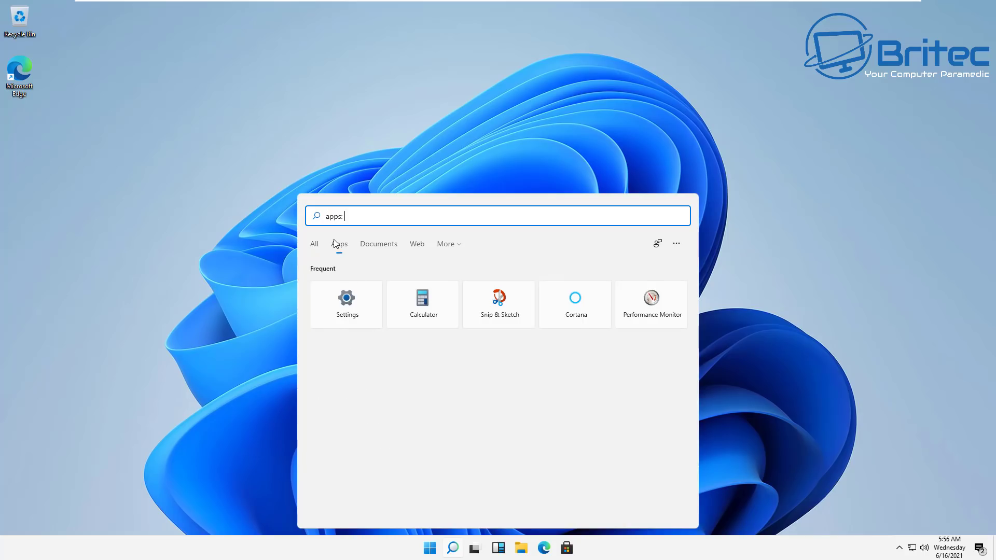
{"action": "left_click", "coordinate": [376, 249]}
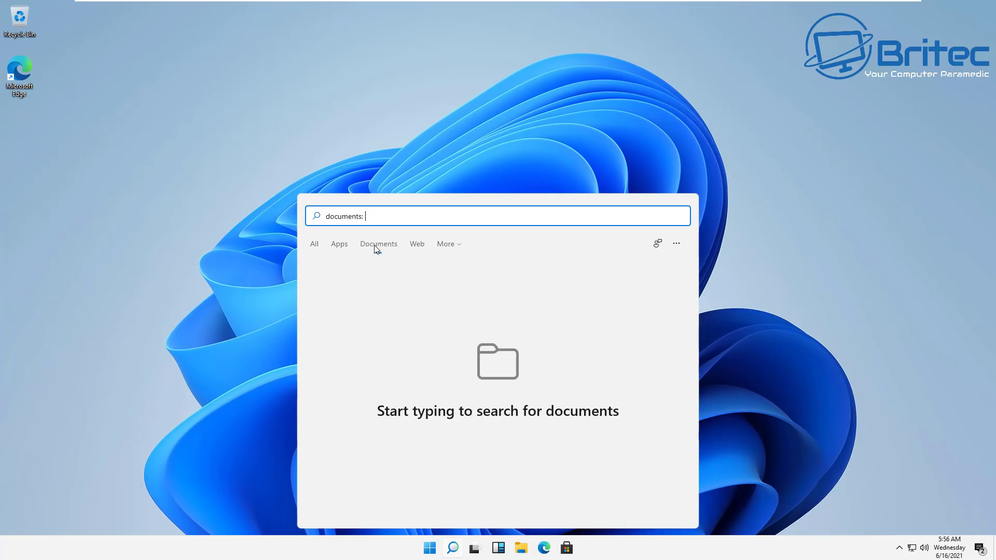
{"action": "left_click", "coordinate": [420, 247]}
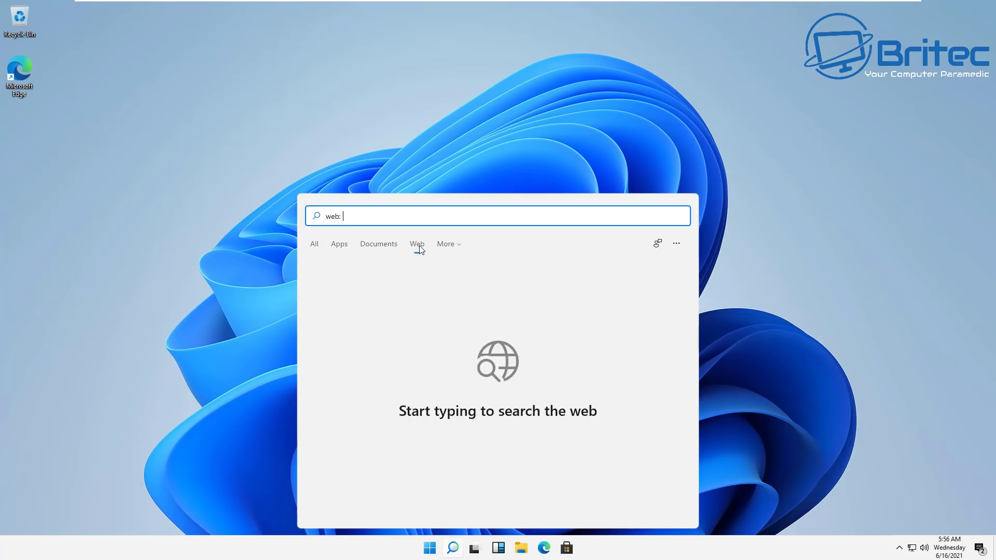
{"action": "left_click", "coordinate": [449, 247]}
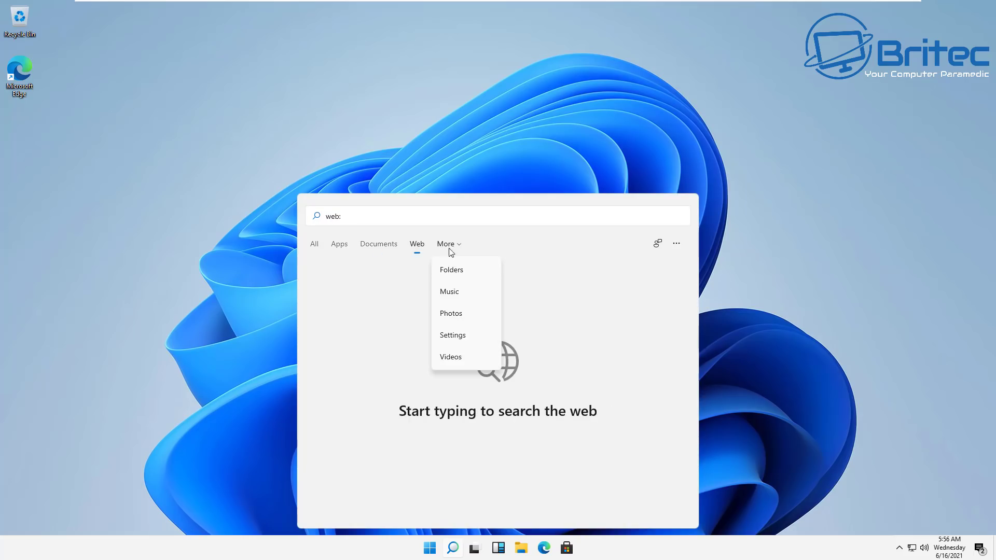
{"action": "left_click", "coordinate": [750, 330]}
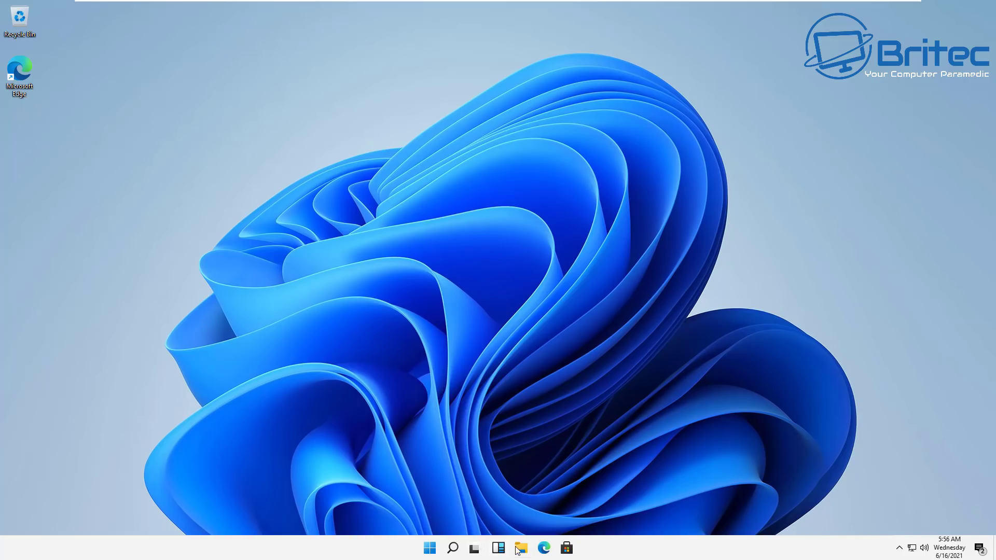
{"action": "left_click", "coordinate": [569, 549]}
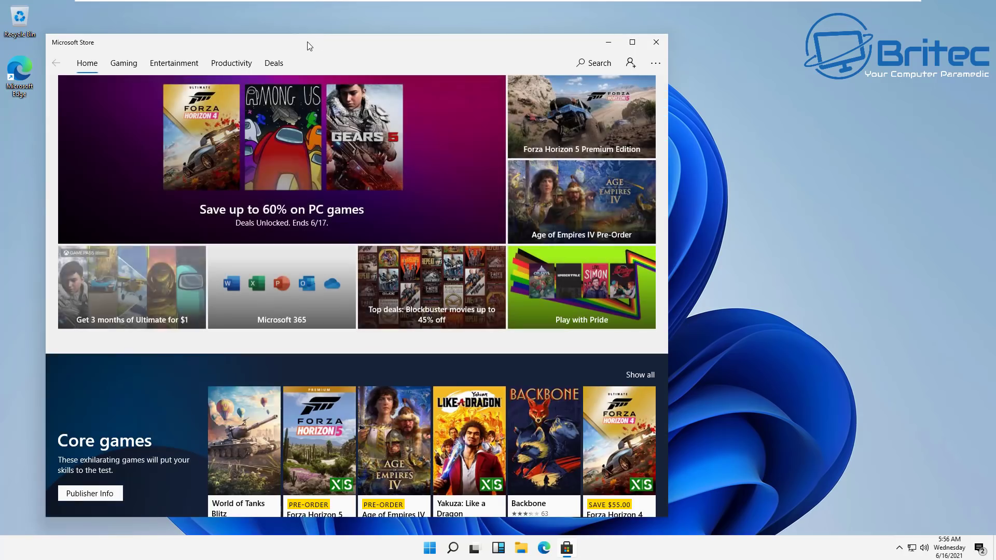
{"action": "left_click_drag", "start_coordinate": [307, 42], "coordinate": [442, 31]}
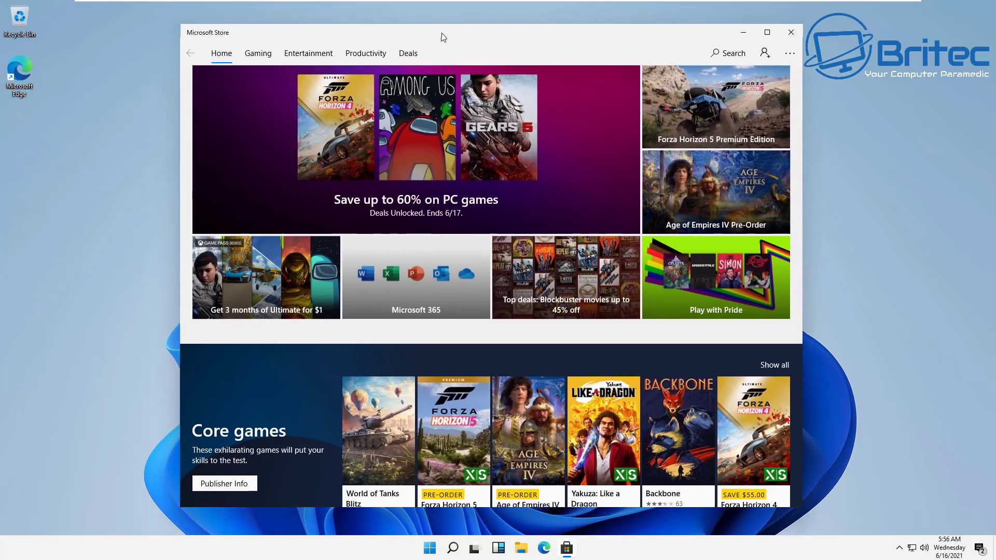
{"action": "left_click", "coordinate": [799, 32]}
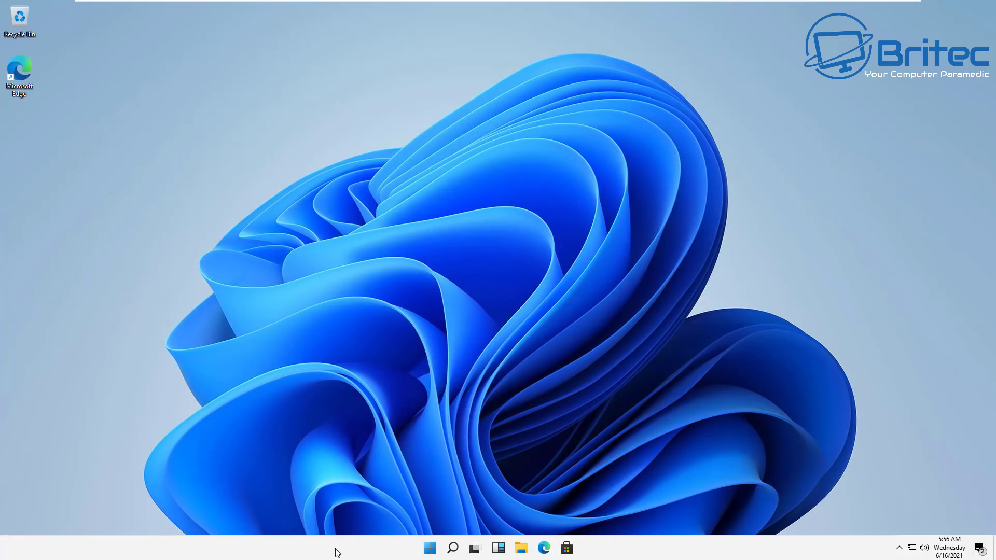
Open Settings to the About page and highlight the Windows 11 Pro edition, Dev version and Experience values.
{"action": "key", "text": "super+i"}
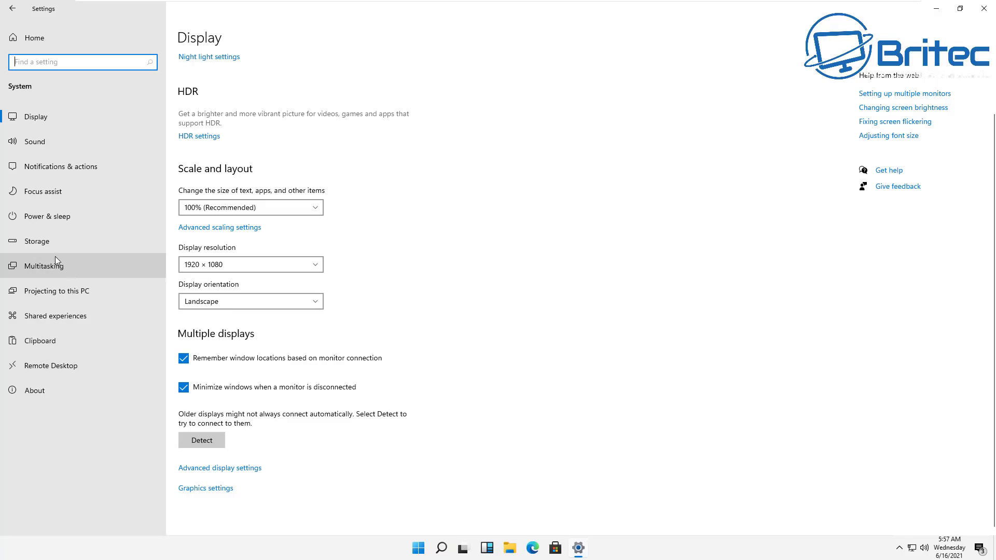
{"action": "left_click", "coordinate": [35, 396]}
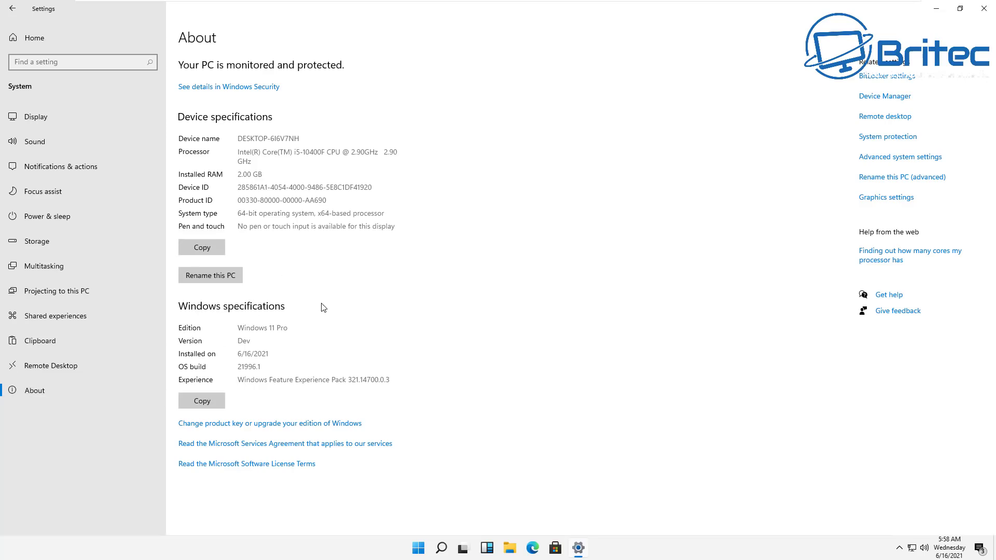
{"action": "left_click_drag", "start_coordinate": [294, 330], "coordinate": [236, 330]}
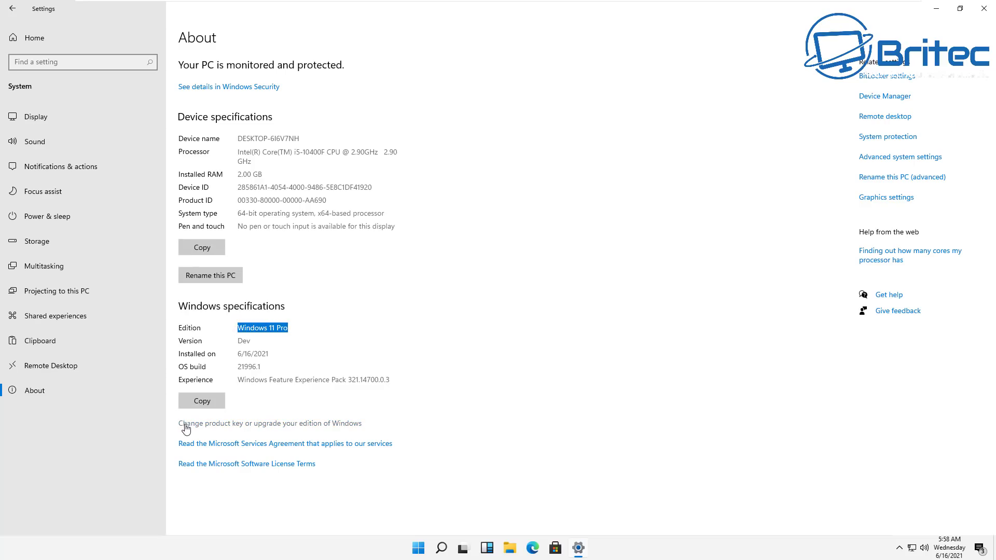
{"action": "left_click_drag", "start_coordinate": [251, 341], "coordinate": [236, 341]}
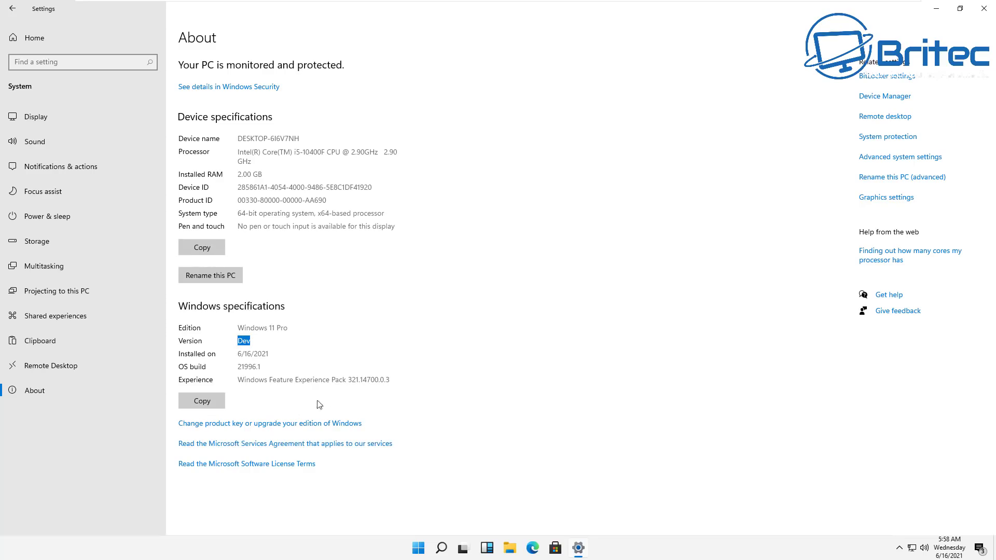
{"action": "left_click_drag", "start_coordinate": [344, 381], "coordinate": [236, 383]}
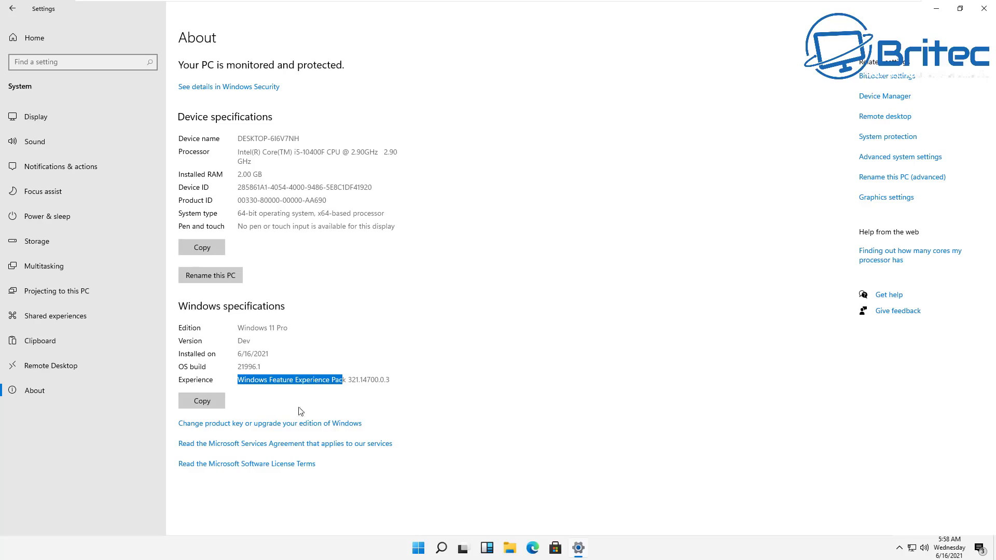
{"action": "left_click", "coordinate": [365, 372]}
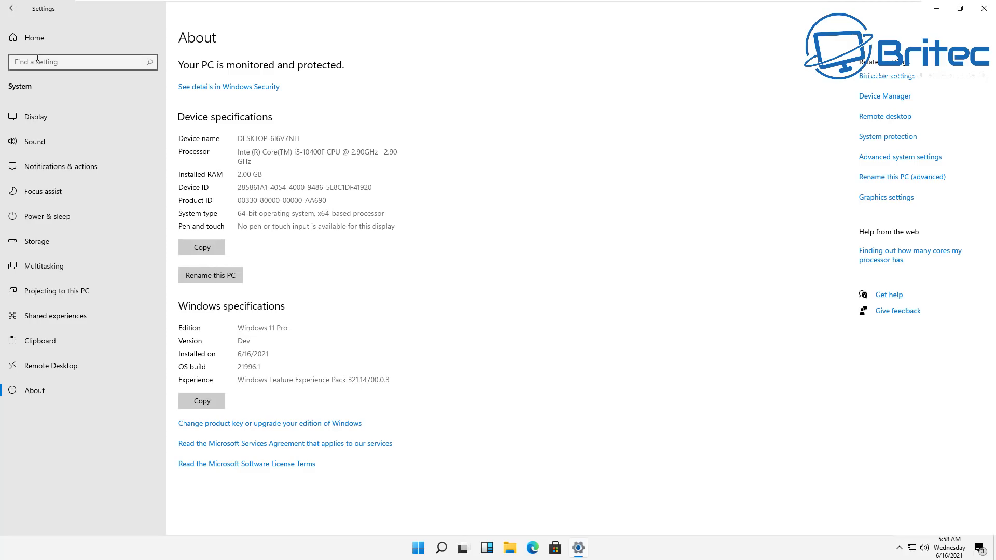
{"action": "left_click", "coordinate": [10, 10]}
Dismiss the Win+X menu and search for 'control' to show Control Panel as the best match.
{"action": "right_click", "coordinate": [429, 548]}
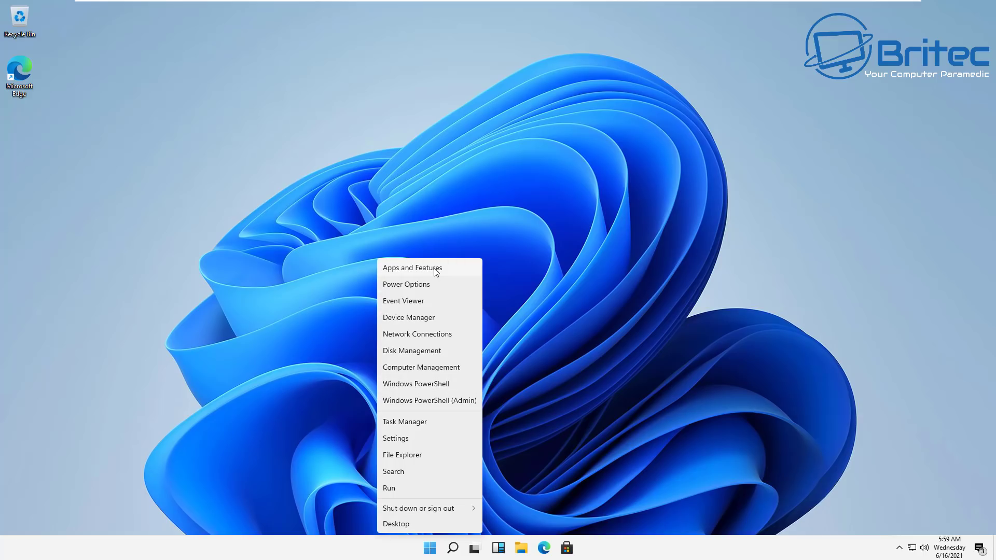
{"action": "left_click", "coordinate": [567, 437]}
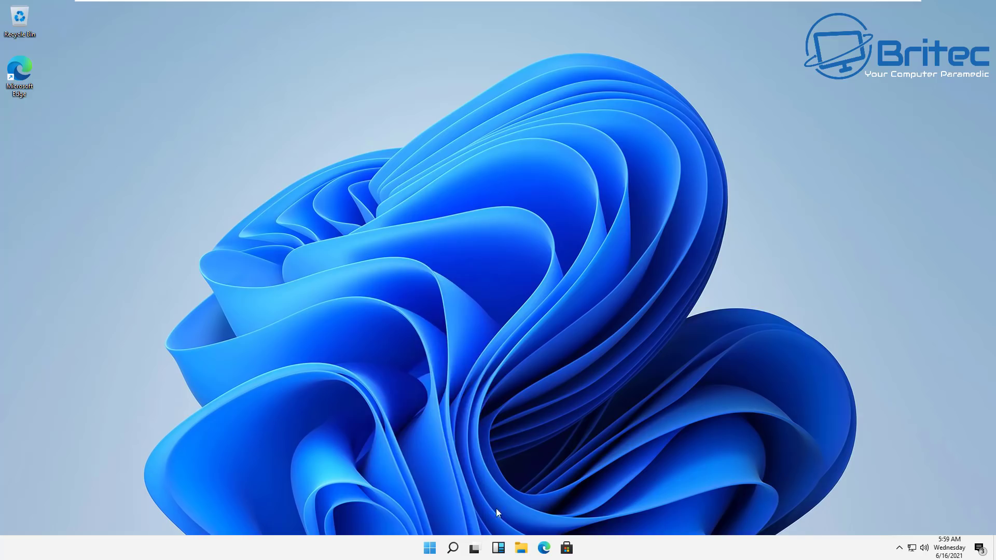
{"action": "left_click", "coordinate": [453, 549]}
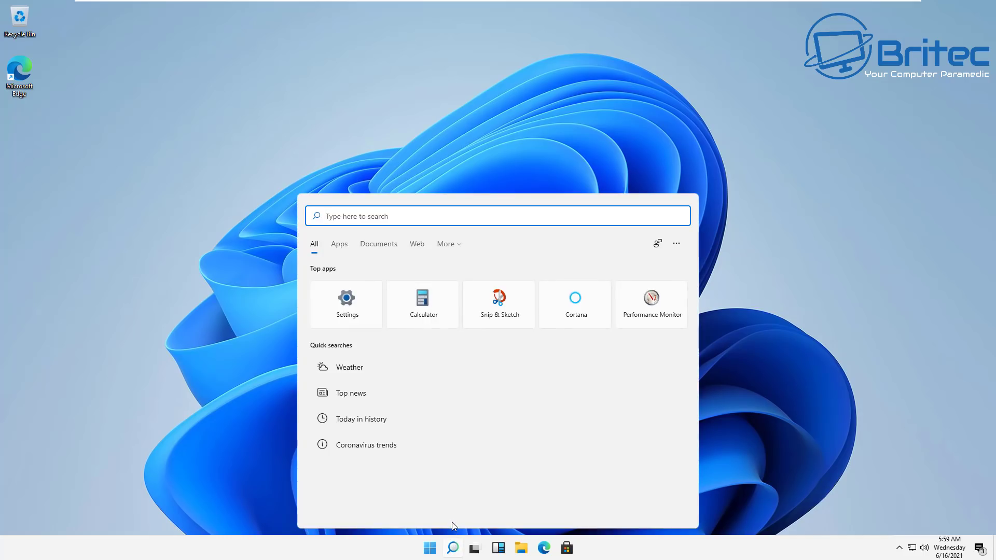
{"action": "type", "text": "control"}
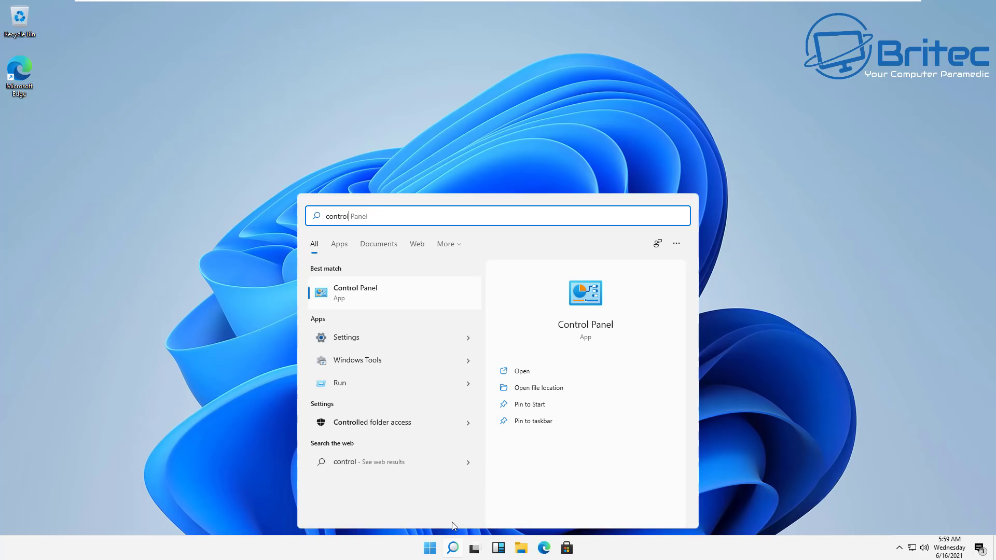
Open Control Panel and visit User Accounts, Network and Internet, Clock and Region, and Programs, returning home each time.
{"action": "left_click", "coordinate": [354, 293]}
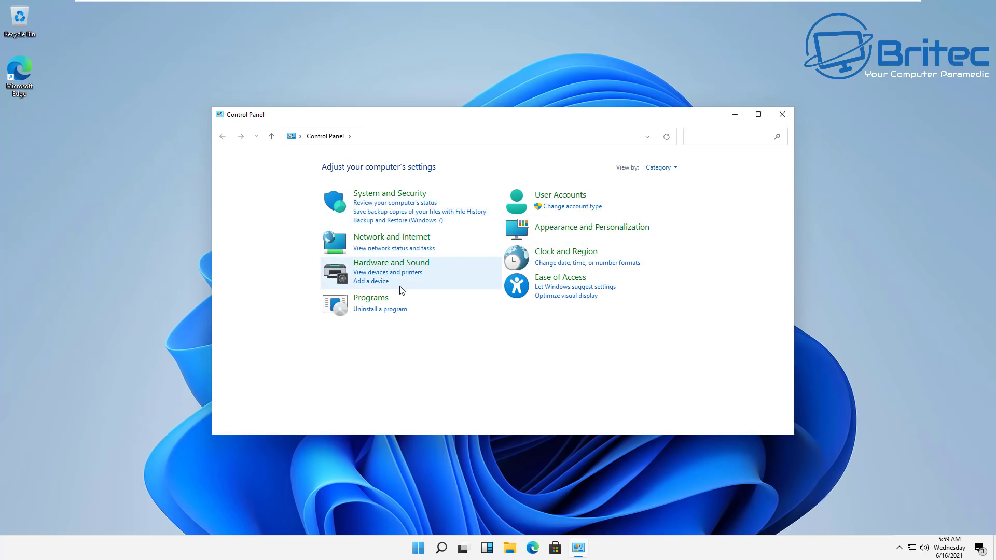
{"action": "left_click", "coordinate": [561, 195]}
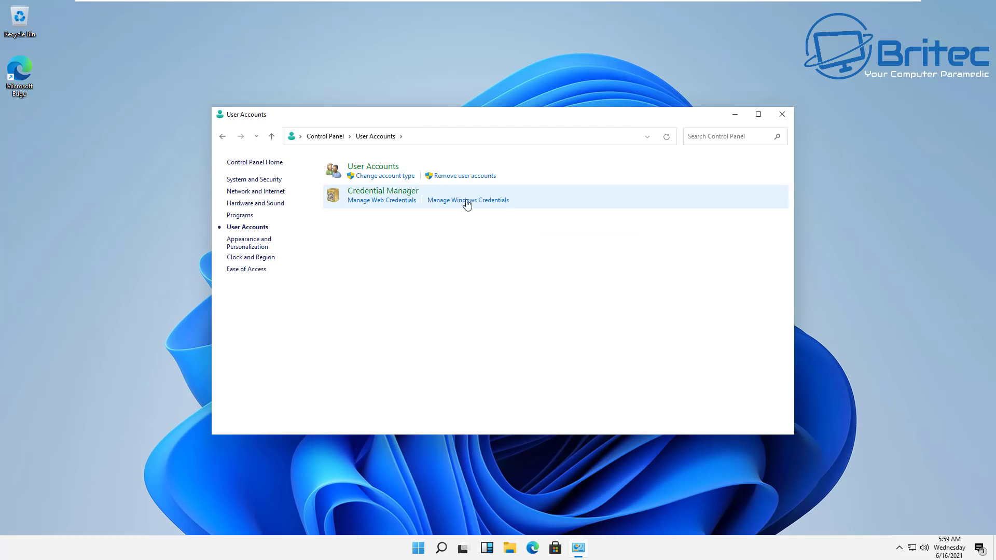
{"action": "left_click", "coordinate": [223, 138]}
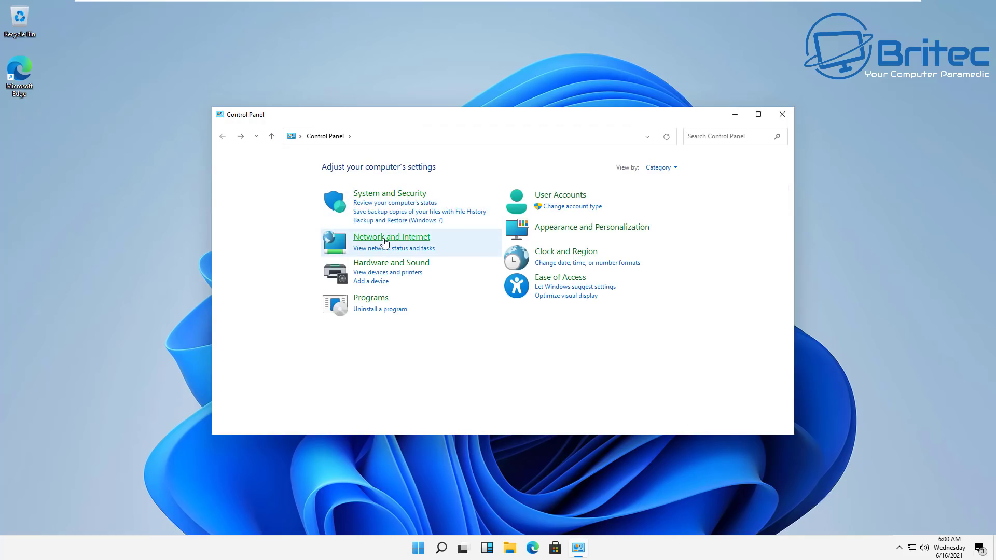
{"action": "left_click", "coordinate": [384, 240]}
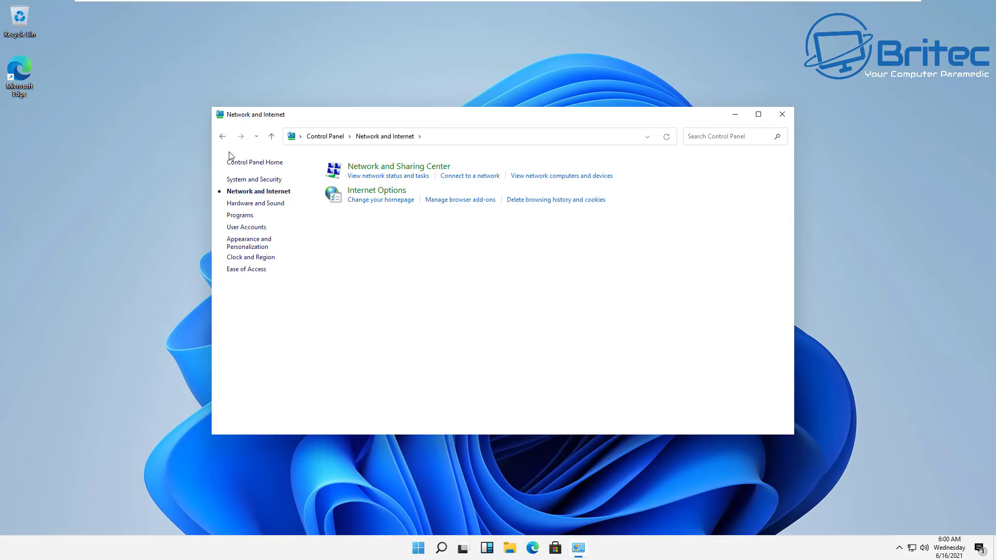
{"action": "left_click", "coordinate": [222, 136]}
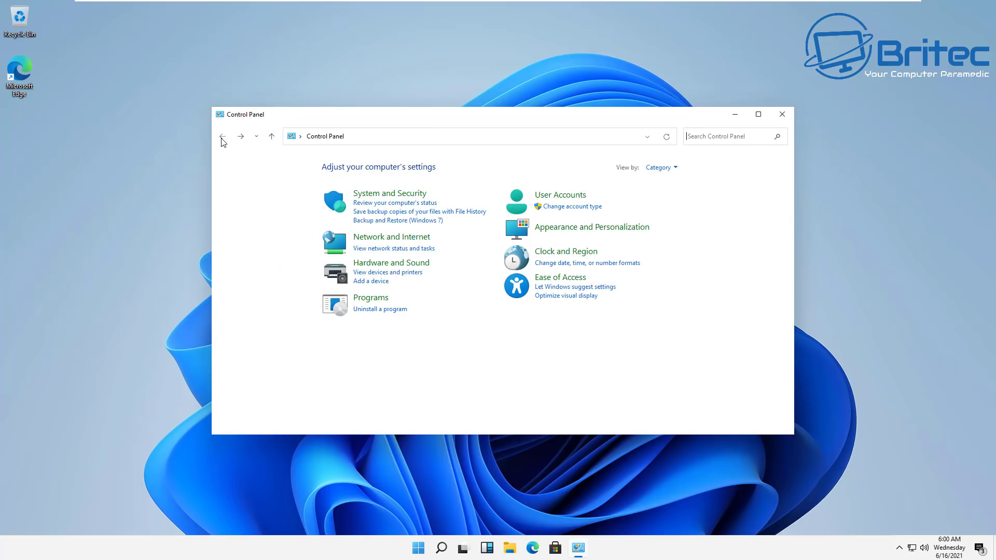
{"action": "left_click", "coordinate": [562, 253]}
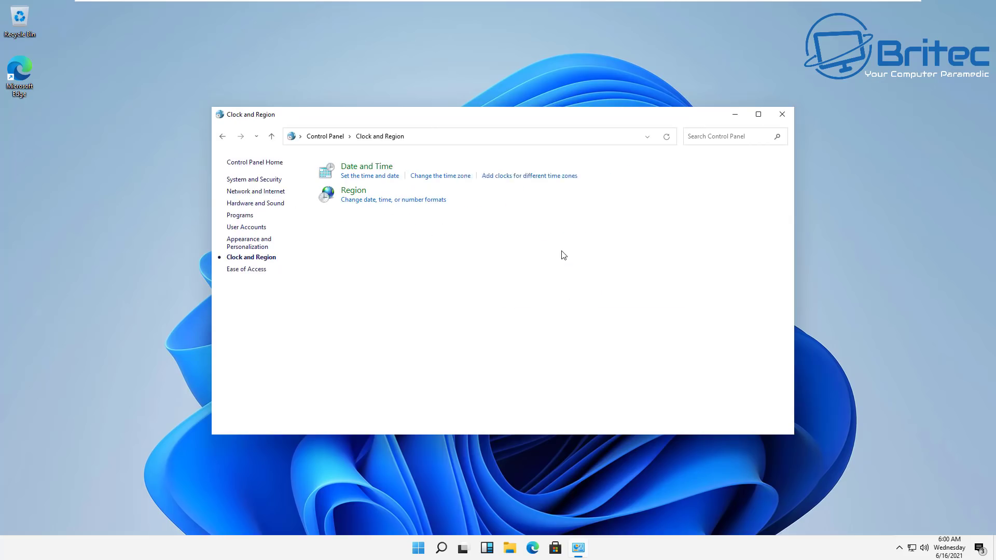
{"action": "left_click", "coordinate": [222, 136]}
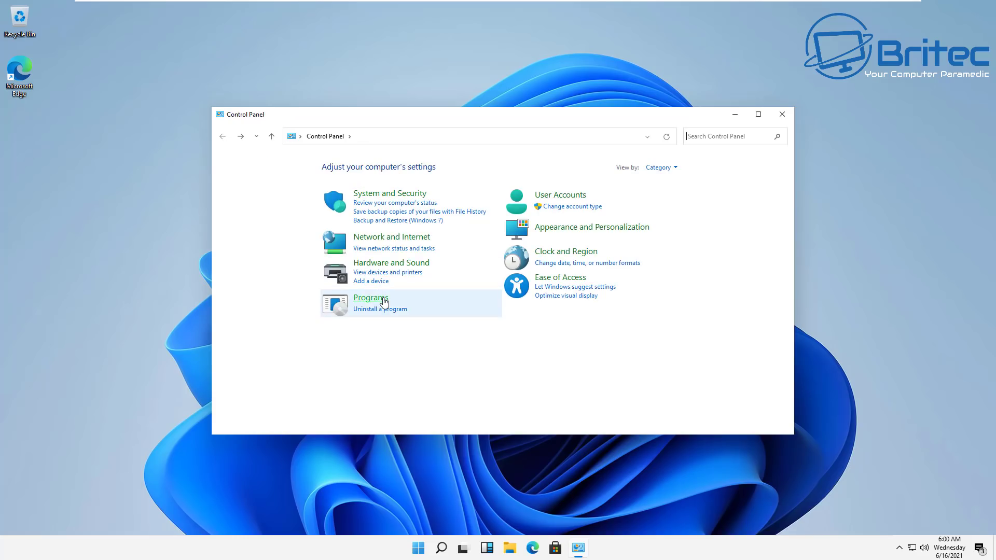
{"action": "left_click", "coordinate": [384, 301]}
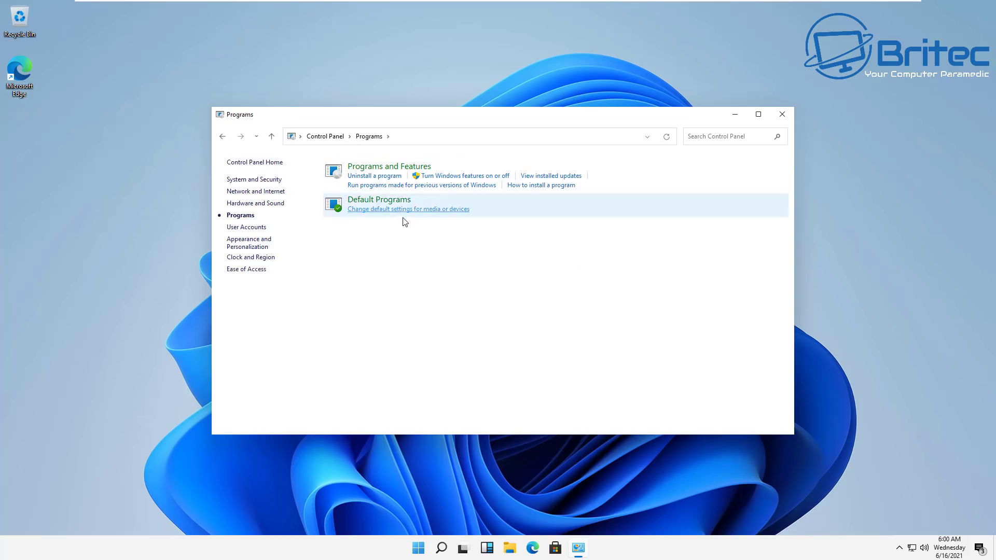
{"action": "left_click", "coordinate": [221, 137]}
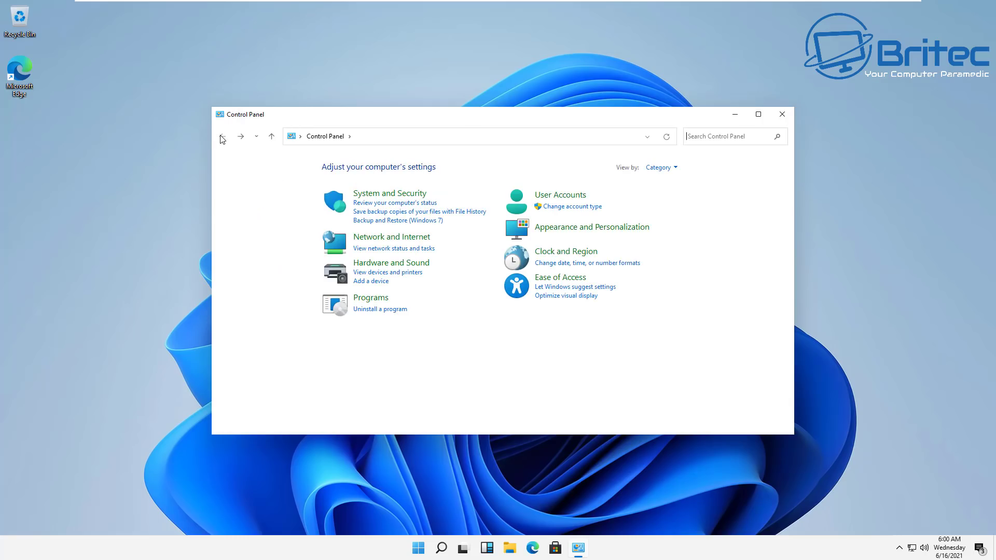
Close Control Panel, then run winver to show About Windows (OS Build 21996.1) centred on screen.
{"action": "left_click", "coordinate": [782, 114]}
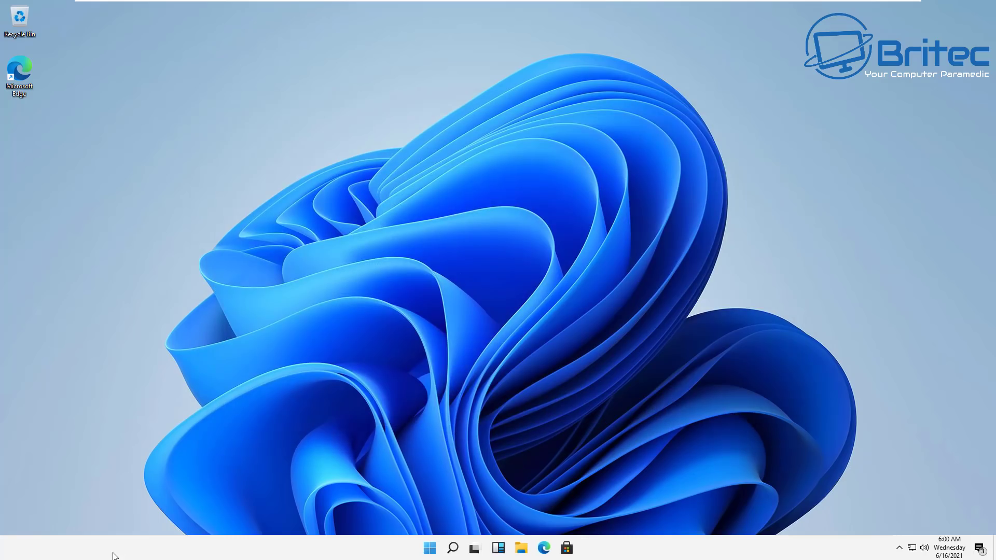
{"action": "left_click", "coordinate": [453, 548]}
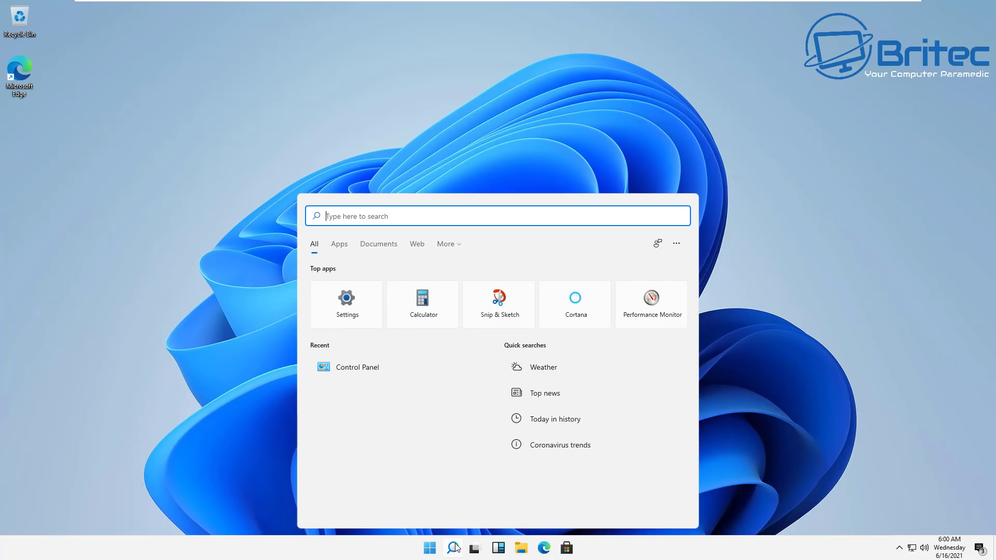
{"action": "type", "text": "winver"}
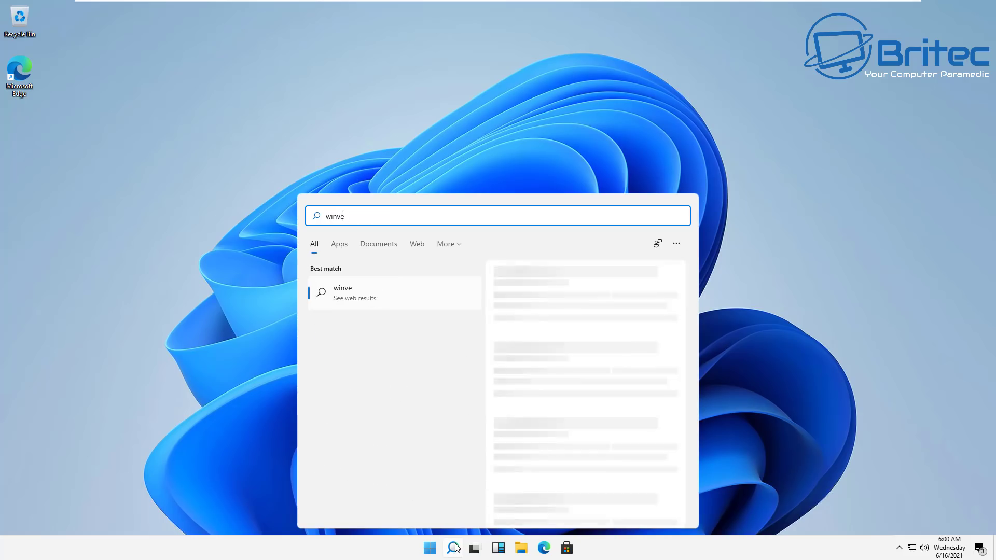
{"action": "left_click", "coordinate": [362, 292]}
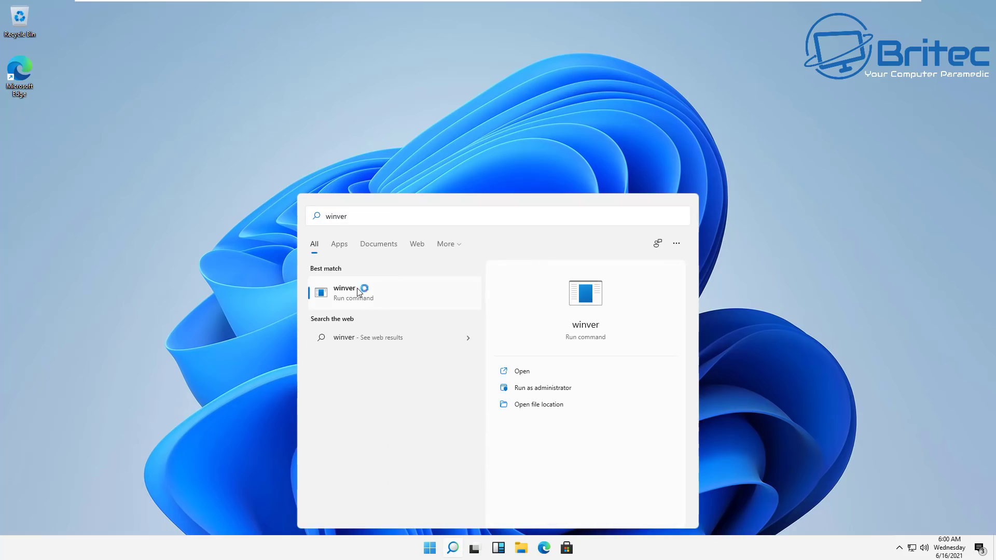
{"action": "left_click_drag", "start_coordinate": [141, 21], "coordinate": [485, 163]}
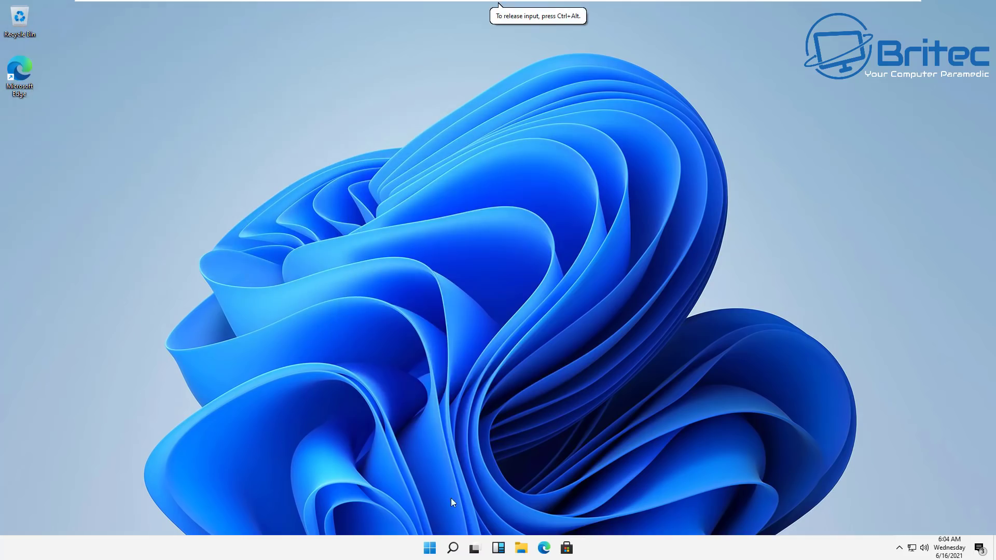
Browse This PC > Local Disk (C:) > Program Files, peek into empty Uninstall Information, then close Explorer.
{"action": "left_click", "coordinate": [521, 550]}
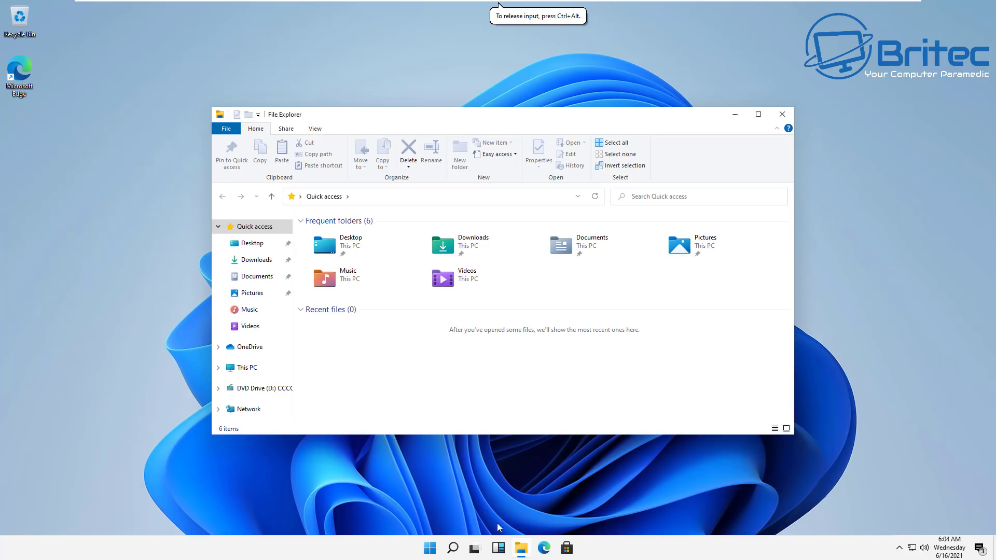
{"action": "left_click", "coordinate": [244, 368]}
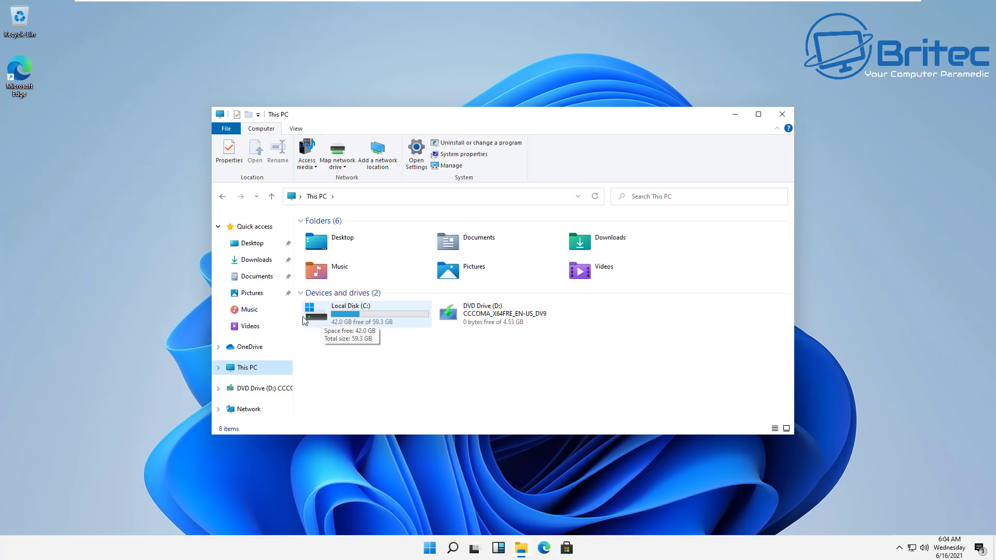
{"action": "double_click", "coordinate": [378, 316]}
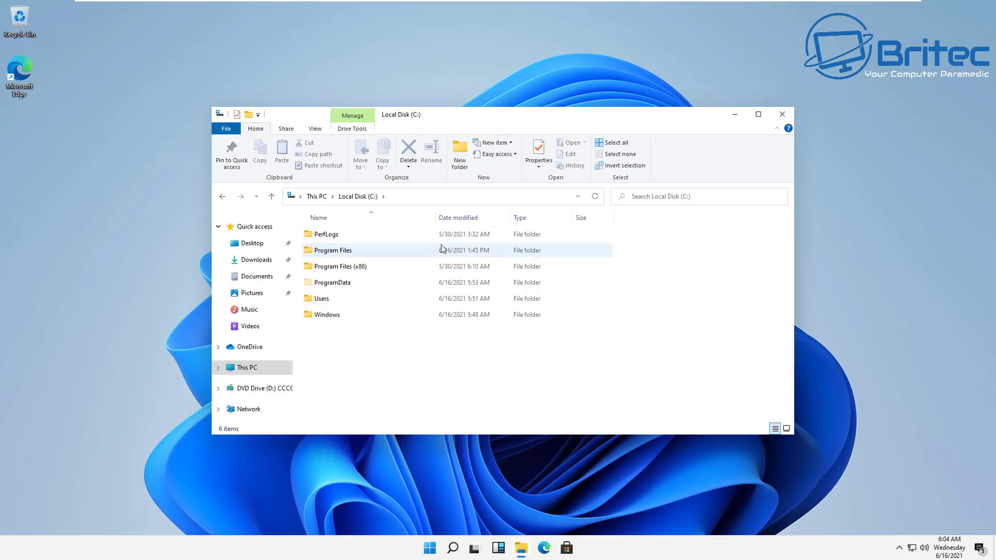
{"action": "double_click", "coordinate": [334, 251]}
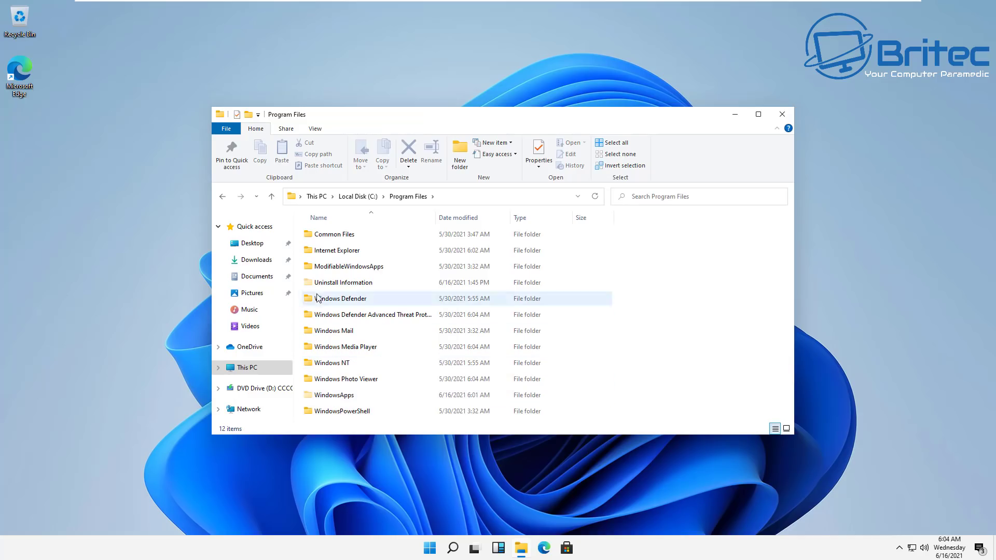
{"action": "double_click", "coordinate": [348, 284]}
{"action": "left_click", "coordinate": [222, 197]}
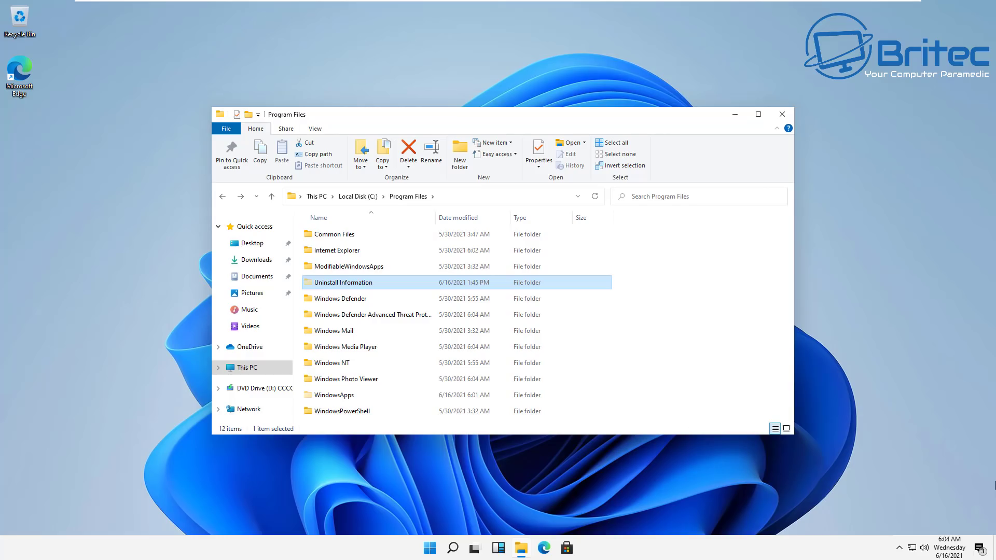
{"action": "left_click", "coordinate": [783, 114]}
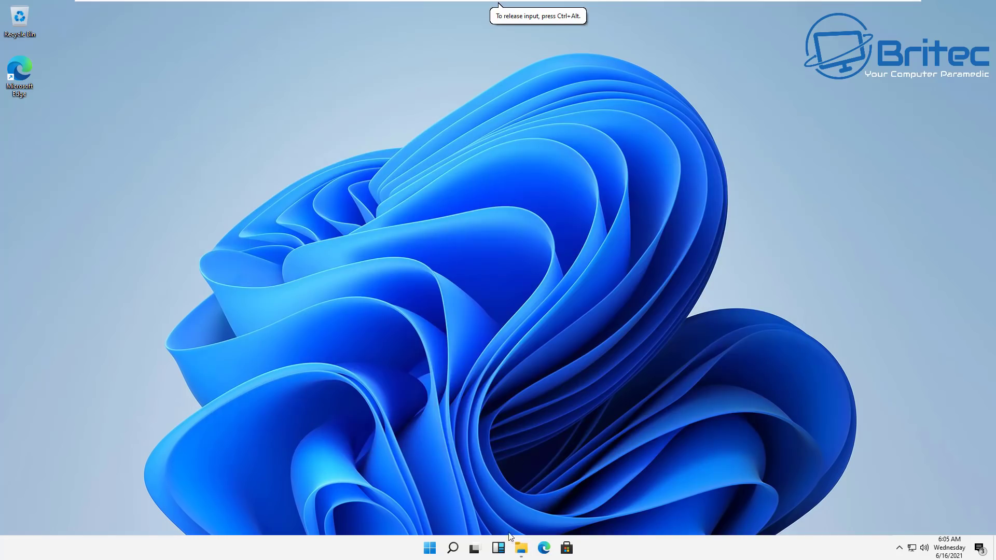
Open File Explorer at Quick access, minimizing it to the taskbar and restoring it twice.
{"action": "left_click", "coordinate": [522, 556]}
{"action": "left_click", "coordinate": [522, 555]}
{"action": "left_click", "coordinate": [522, 555]}
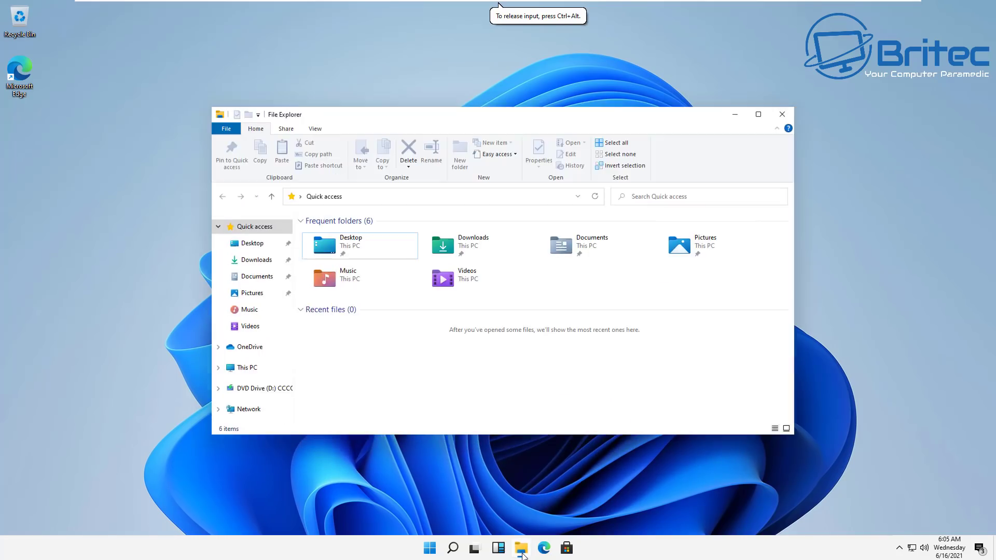
{"action": "left_click", "coordinate": [522, 555]}
{"action": "left_click", "coordinate": [522, 555]}
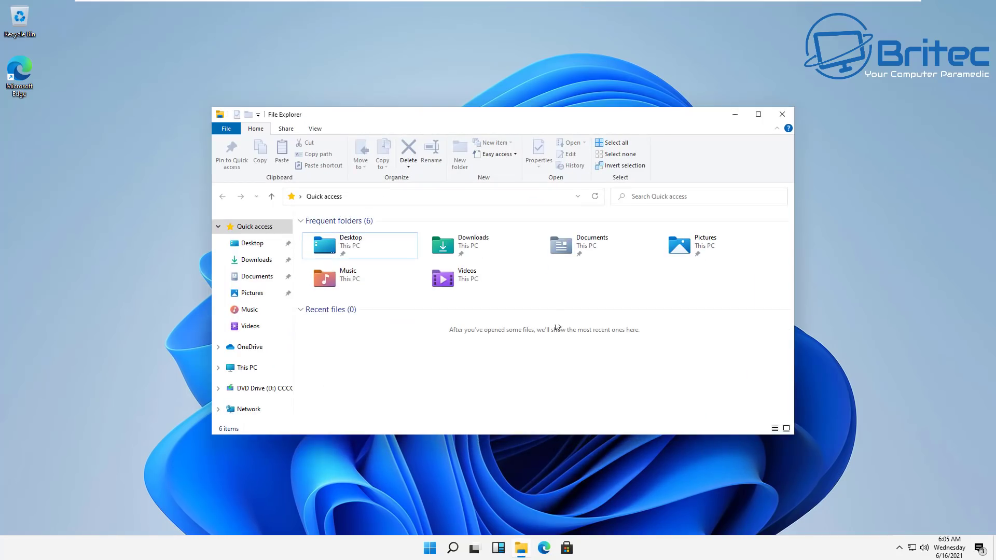
Maximize and restore the Explorer window twice, then move it back to the desktop centre.
{"action": "left_click", "coordinate": [764, 119]}
{"action": "left_click", "coordinate": [959, 6]}
{"action": "left_click", "coordinate": [759, 117]}
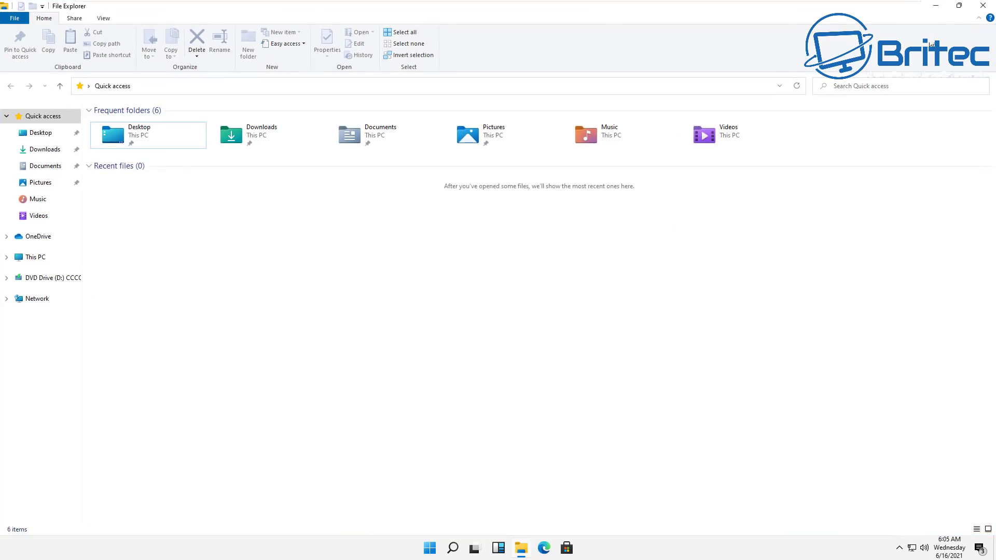
{"action": "left_click", "coordinate": [960, 7]}
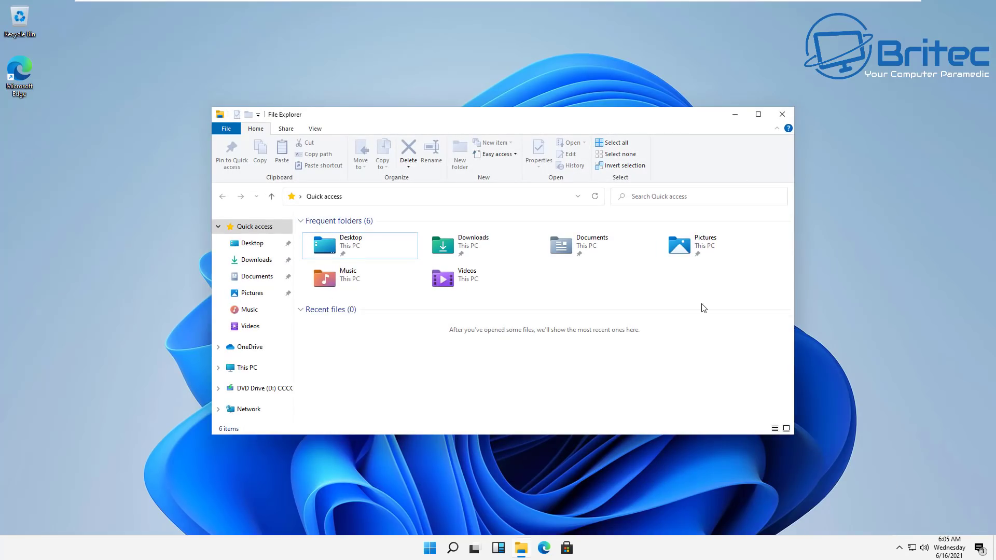
{"action": "mouse_move", "coordinate": [685, 120]}
{"action": "left_mouse_down"}
{"action": "mouse_move", "coordinate": [217, 112]}
{"action": "mouse_move", "coordinate": [682, 131]}
{"action": "left_mouse_up"}
{"action": "left_click", "coordinate": [772, 127]}
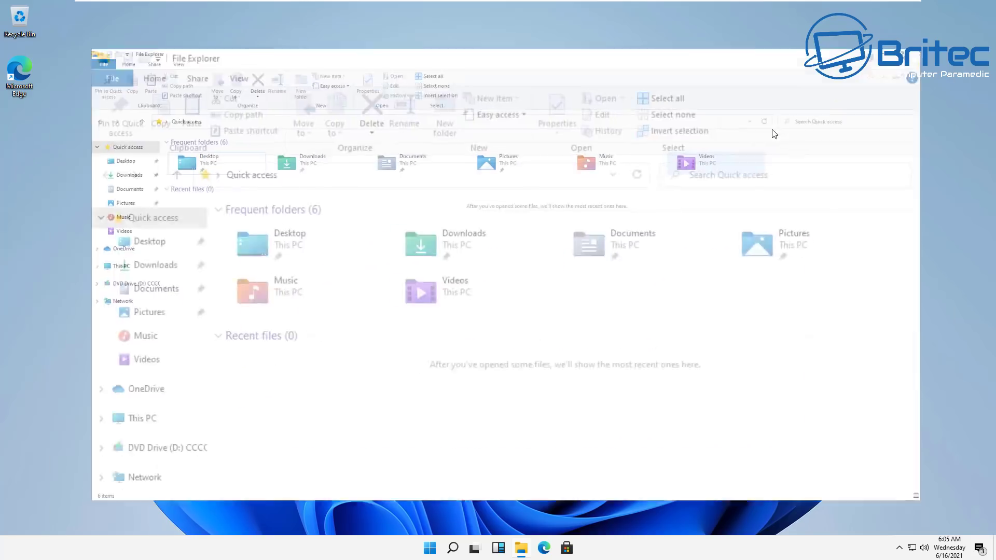
{"action": "key", "text": "super+Down"}
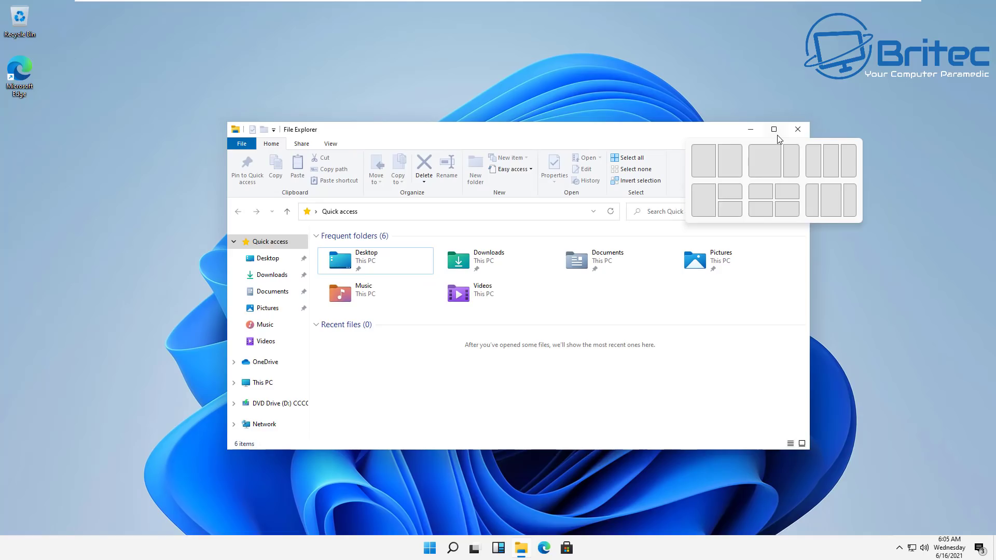
{"action": "mouse_move", "coordinate": [775, 132]}
{"action": "left_click", "coordinate": [845, 166]}
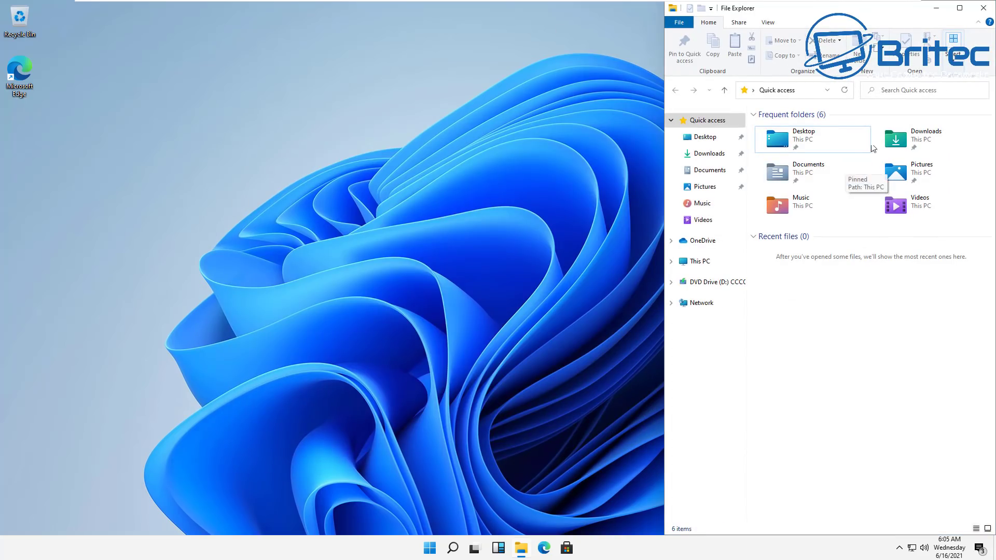
{"action": "left_click", "coordinate": [961, 9]}
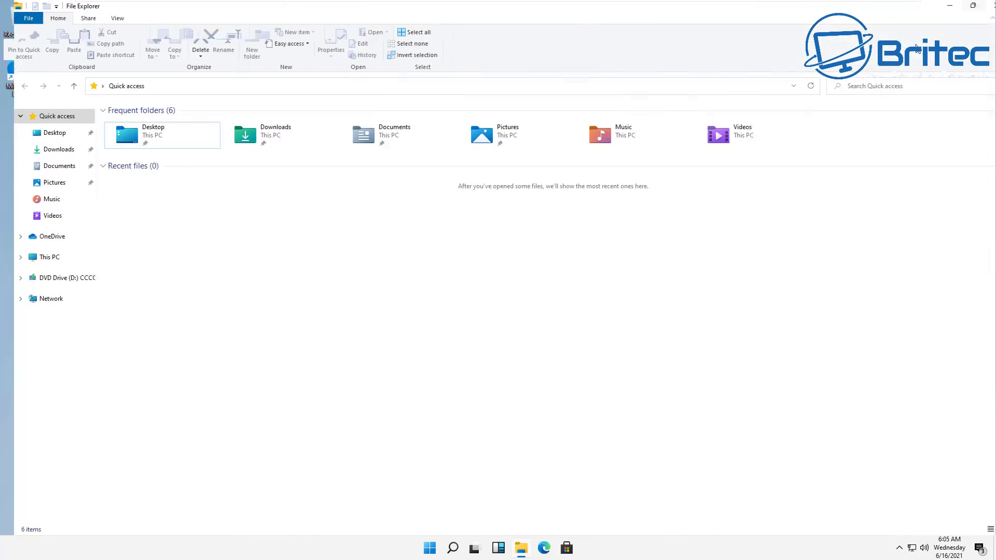
{"action": "left_click", "coordinate": [960, 9]}
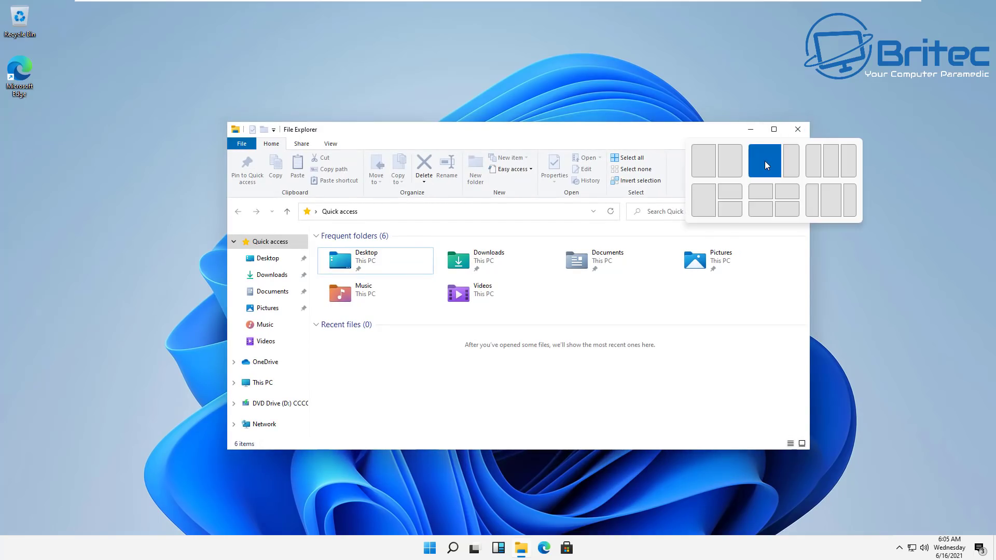
{"action": "left_click", "coordinate": [765, 161]}
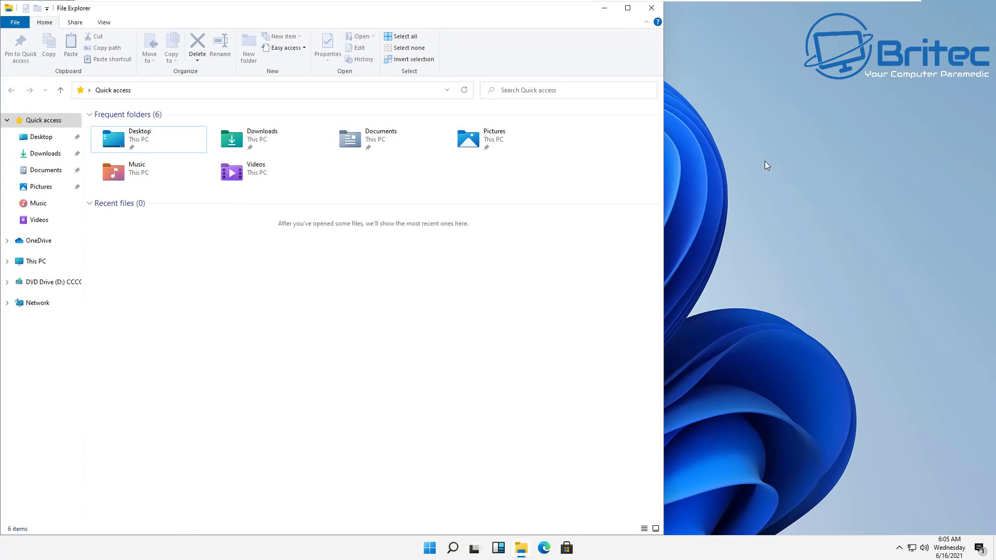
{"action": "mouse_move", "coordinate": [627, 10]}
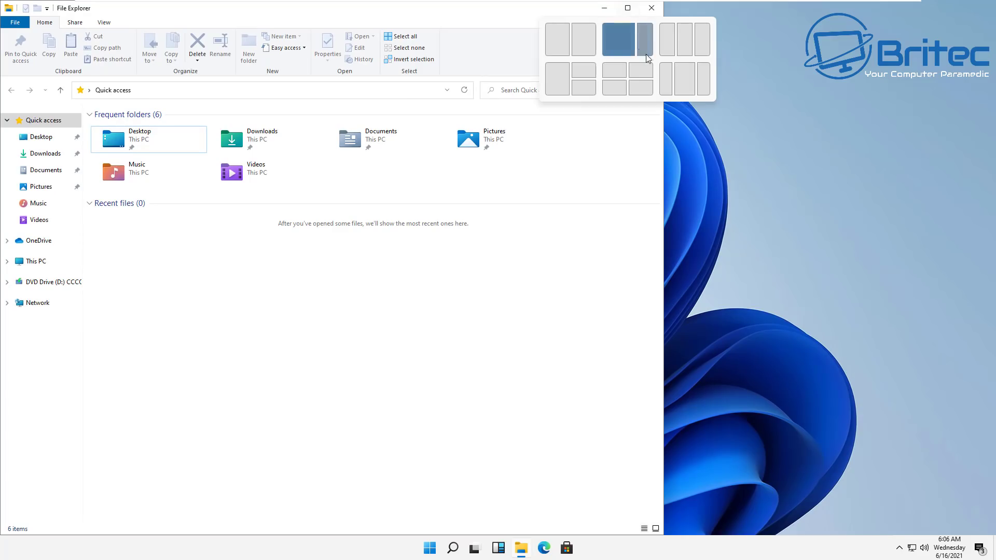
{"action": "left_click", "coordinate": [567, 41]}
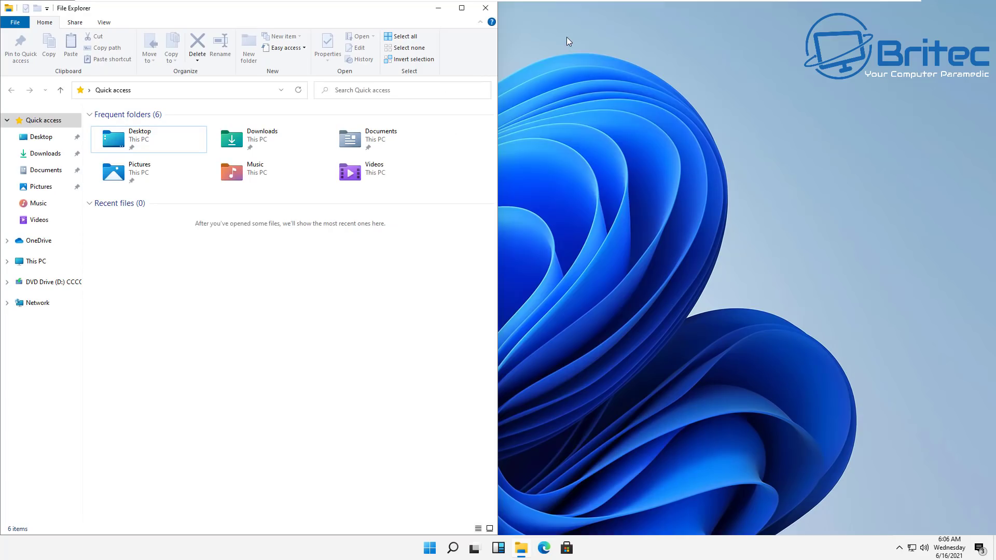
{"action": "left_click", "coordinate": [461, 7]}
{"action": "left_click", "coordinate": [960, 5]}
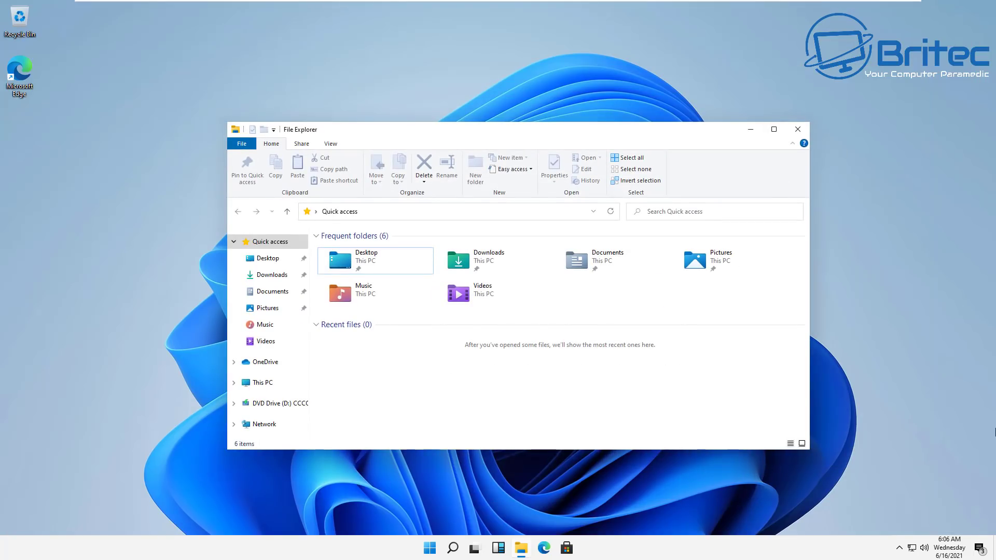
From This PC, open Windows Settings and go to the Update & Security page.
{"action": "left_click", "coordinate": [262, 382]}
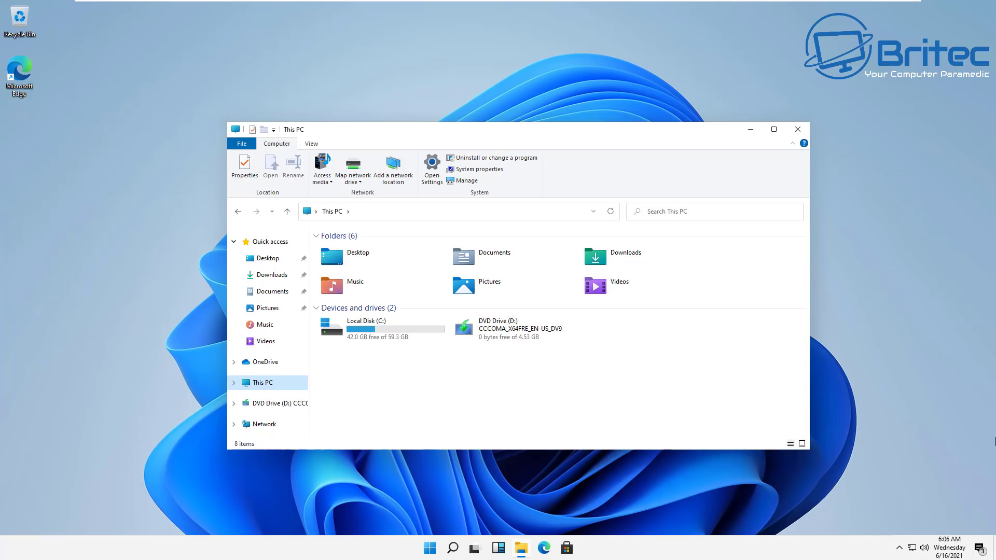
{"action": "left_click", "coordinate": [432, 167]}
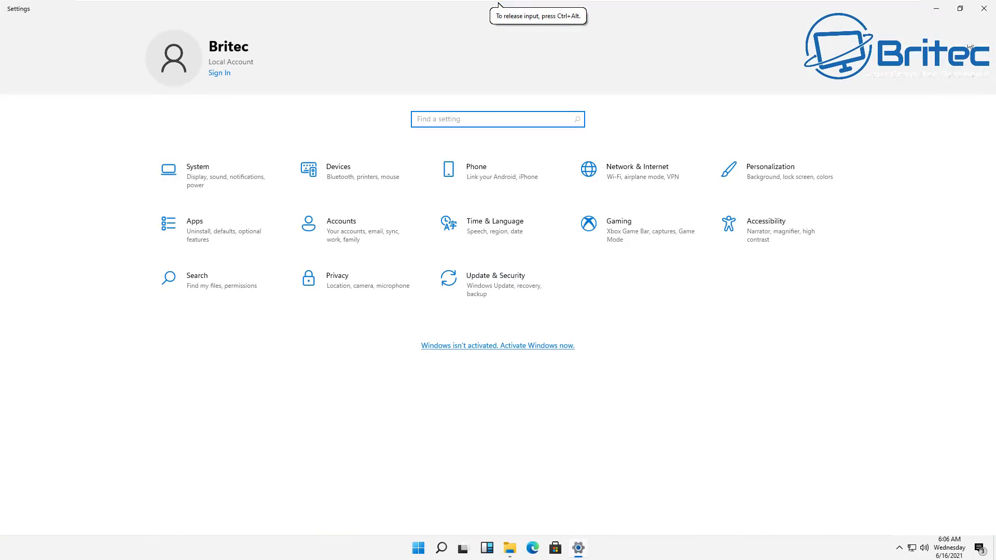
{"action": "left_click", "coordinate": [497, 285]}
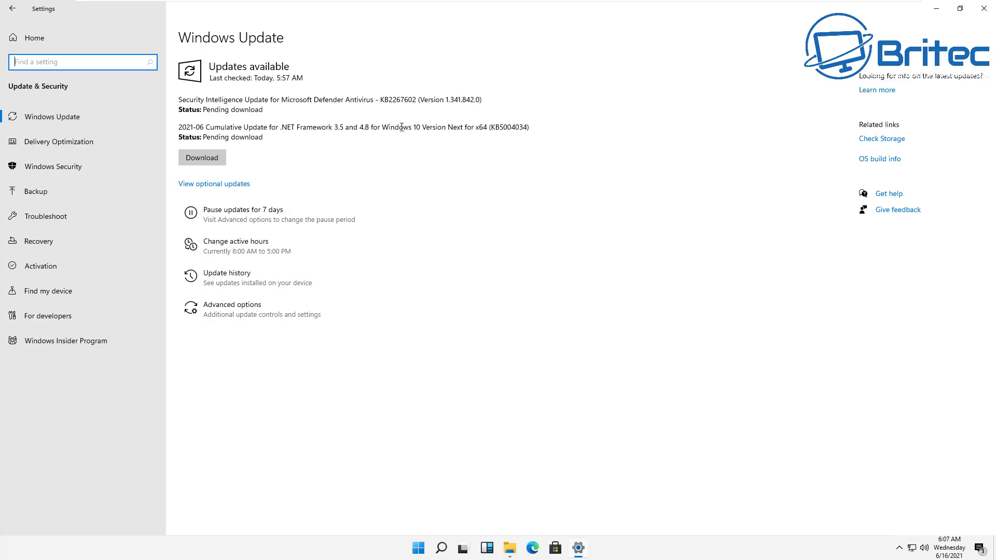
Highlight the Windows 10 Version Next build name, then close Settings and the This PC window.
{"action": "left_click_drag", "start_coordinate": [380, 127], "coordinate": [534, 128]}
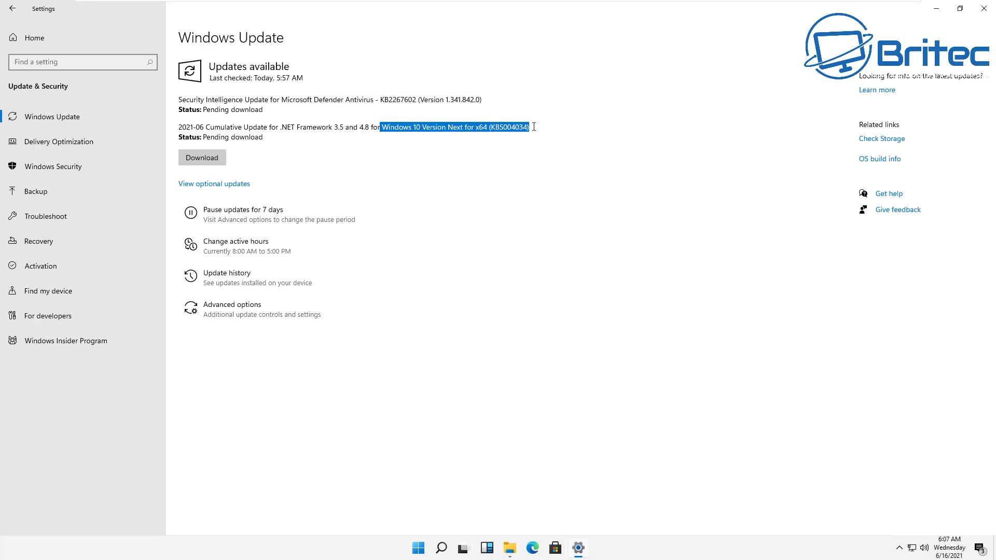
{"action": "left_click", "coordinate": [511, 141]}
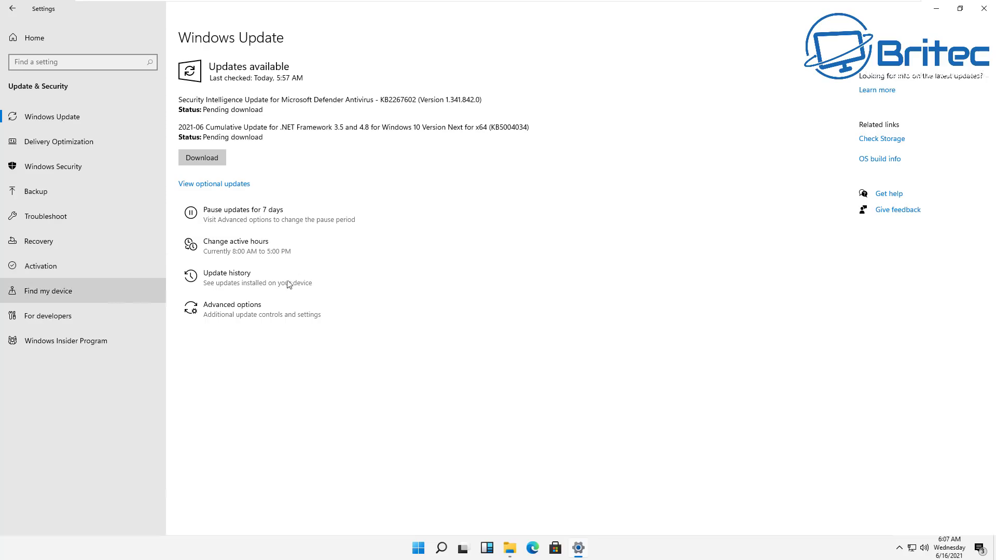
{"action": "left_click", "coordinate": [985, 8]}
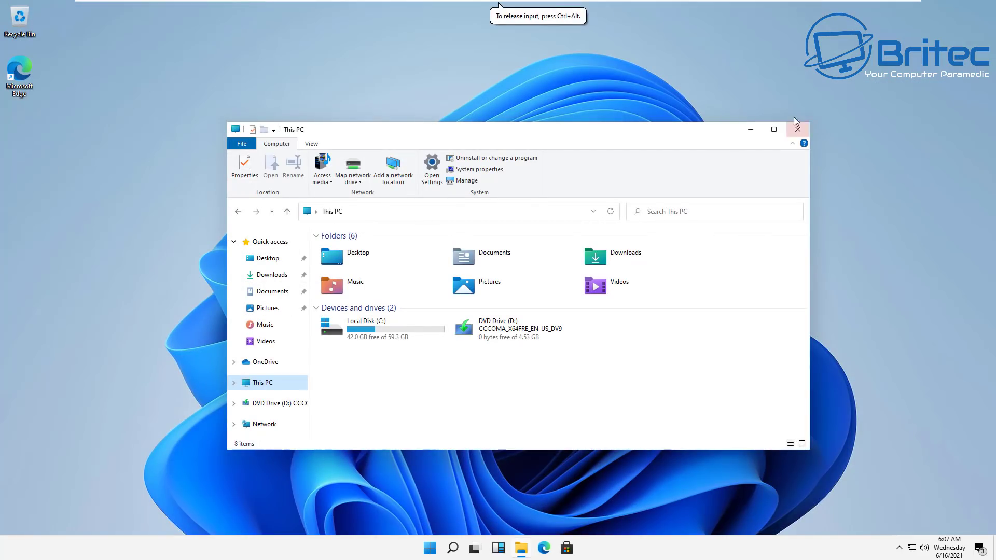
{"action": "left_click", "coordinate": [797, 130]}
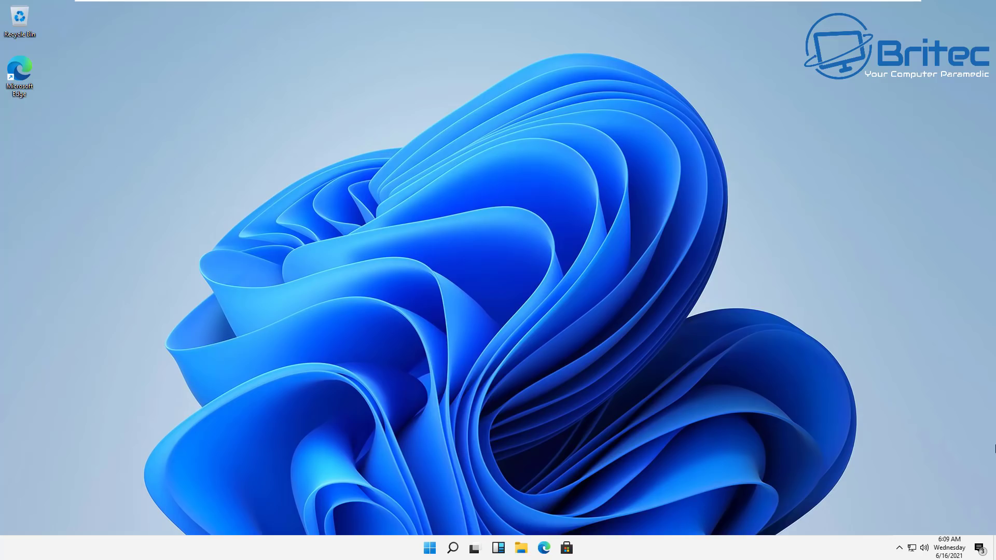
Open Taskbar settings from the taskbar's shortcut menu, then switch to the Start personalization page.
{"action": "left_click", "coordinate": [447, 441]}
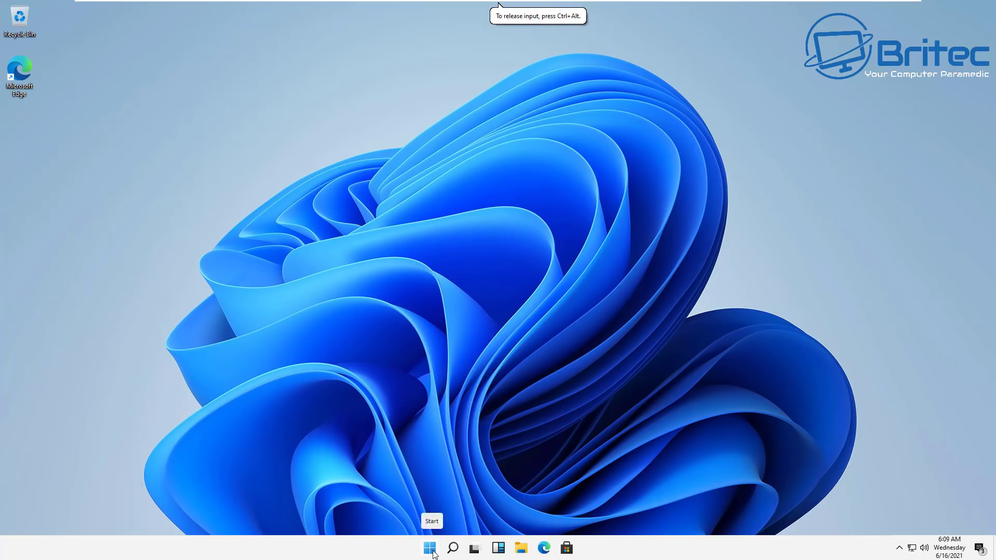
{"action": "right_click", "coordinate": [358, 551]}
{"action": "left_click", "coordinate": [399, 545]}
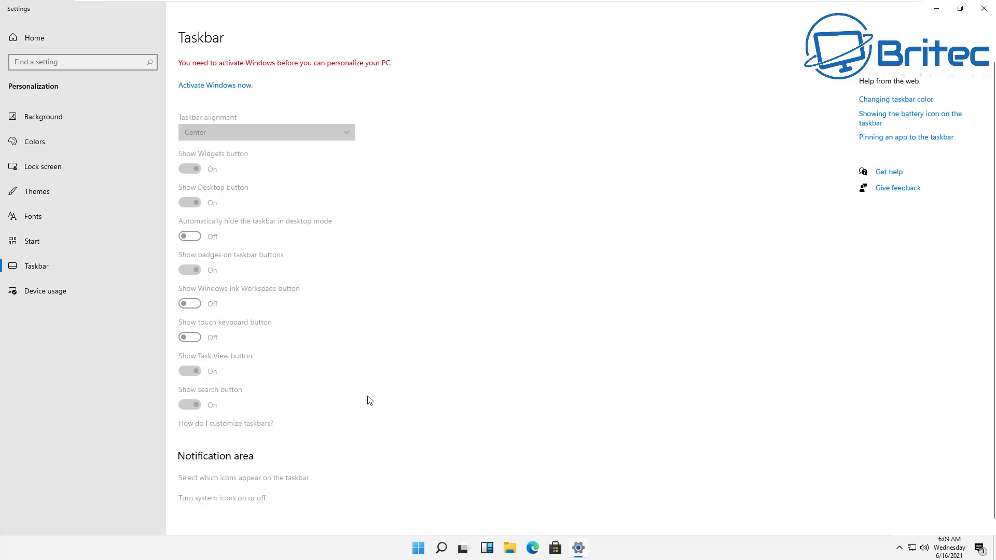
{"action": "scroll", "coordinate": [371, 405], "scroll_direction": "down", "scroll_amount": 1}
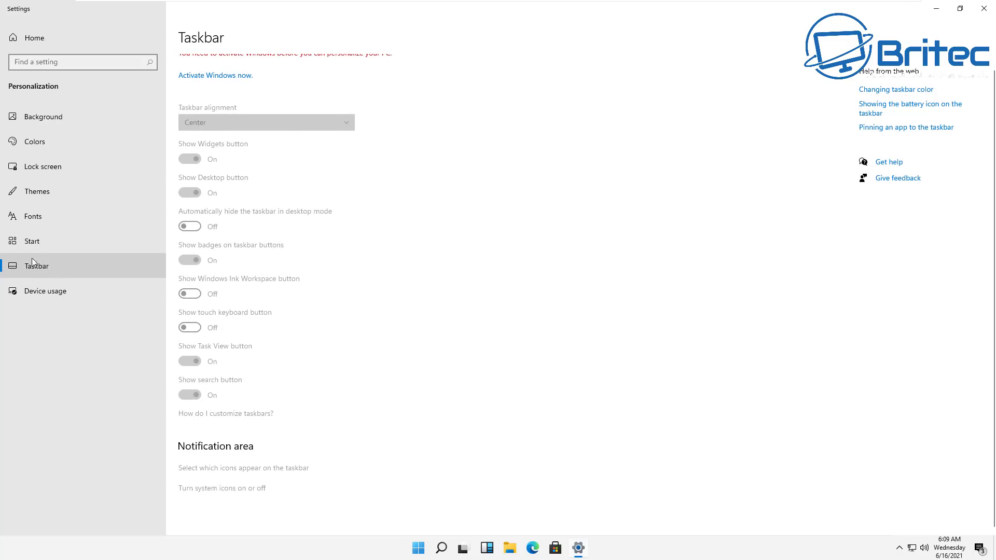
{"action": "left_click", "coordinate": [41, 247]}
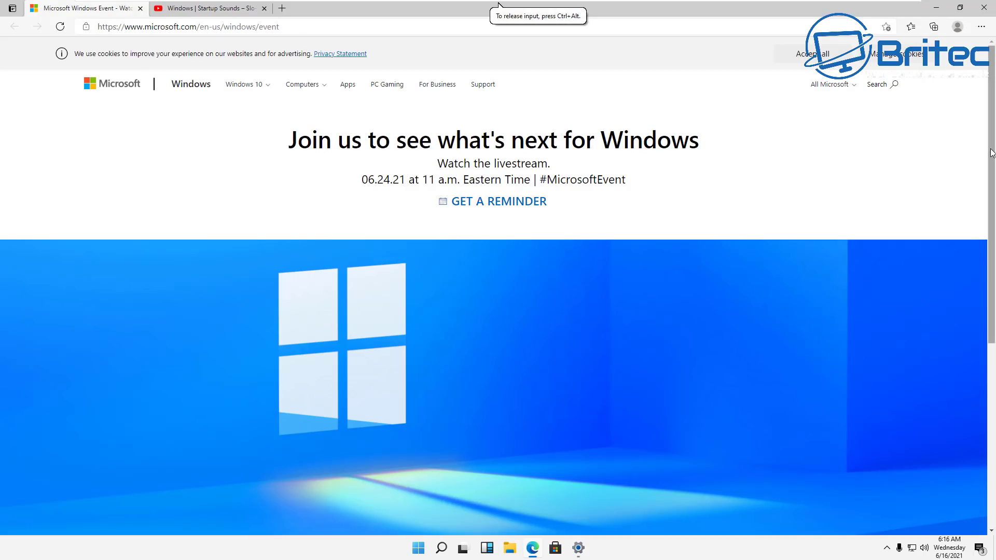
Scroll the Windows event page and highlight the 11 a.m. time, then switch to the Startup Sounds tab.
{"action": "scroll", "coordinate": [545, 360], "scroll_direction": "down", "scroll_amount": 2}
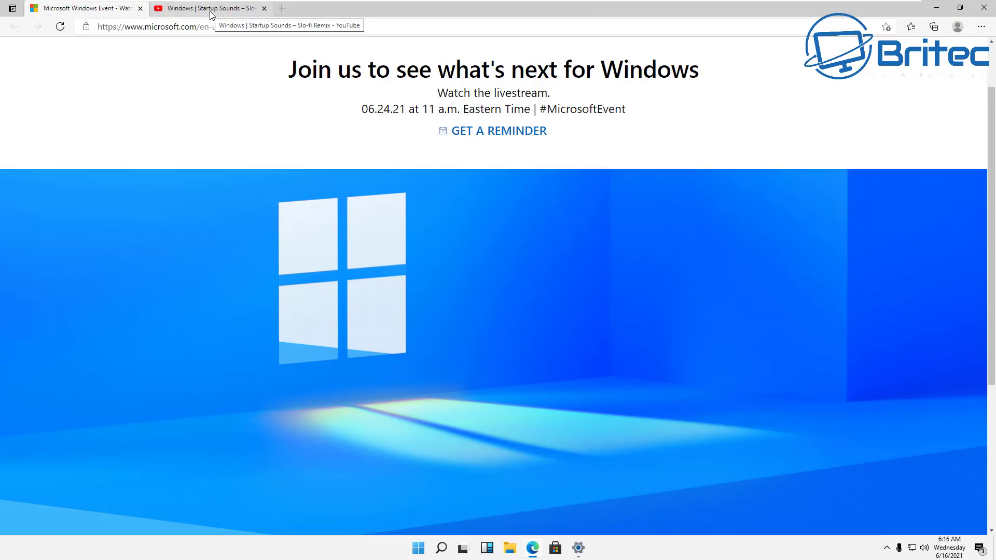
{"action": "double_click", "coordinate": [426, 109]}
{"action": "left_click_drag", "start_coordinate": [437, 107], "coordinate": [461, 108]}
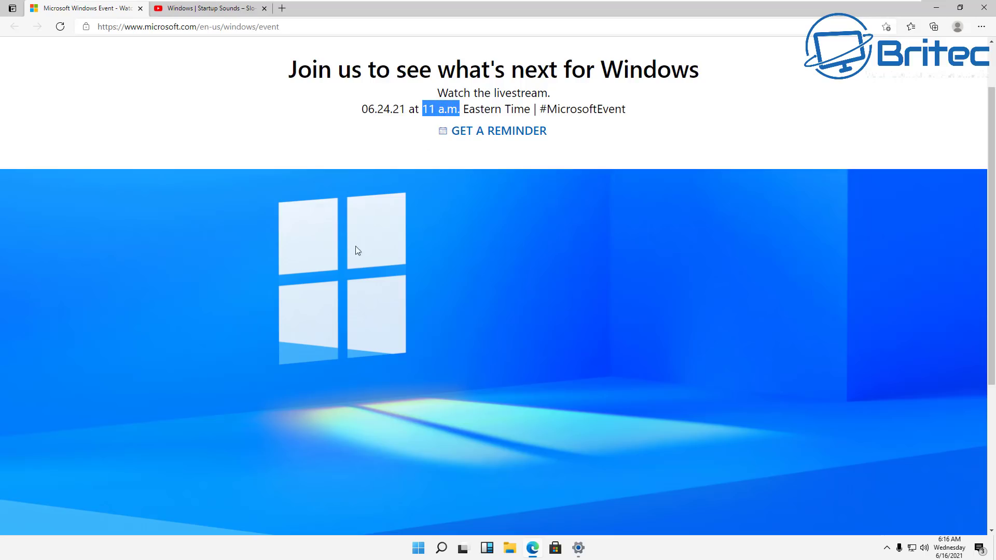
{"action": "left_click", "coordinate": [301, 112]}
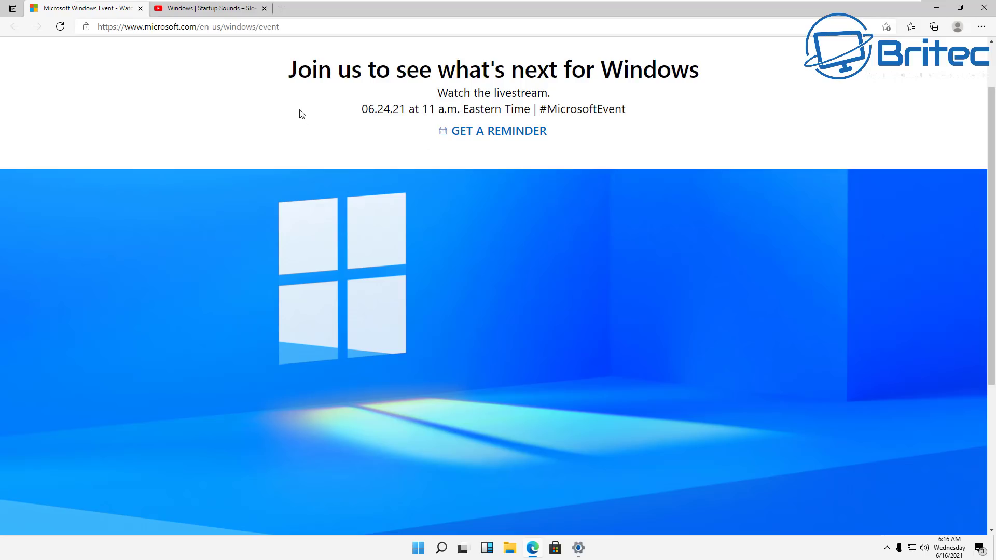
{"action": "left_click", "coordinate": [208, 9]}
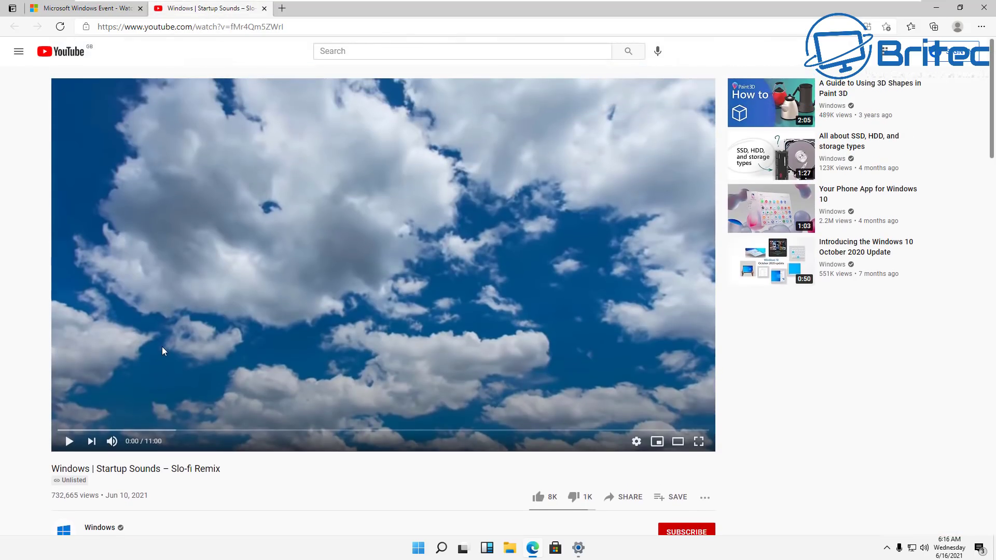
Scroll the 'Windows | Startup Sounds – Slo-fi Remix' video page down and back up.
{"action": "scroll", "coordinate": [259, 425], "scroll_direction": "down", "scroll_amount": 2}
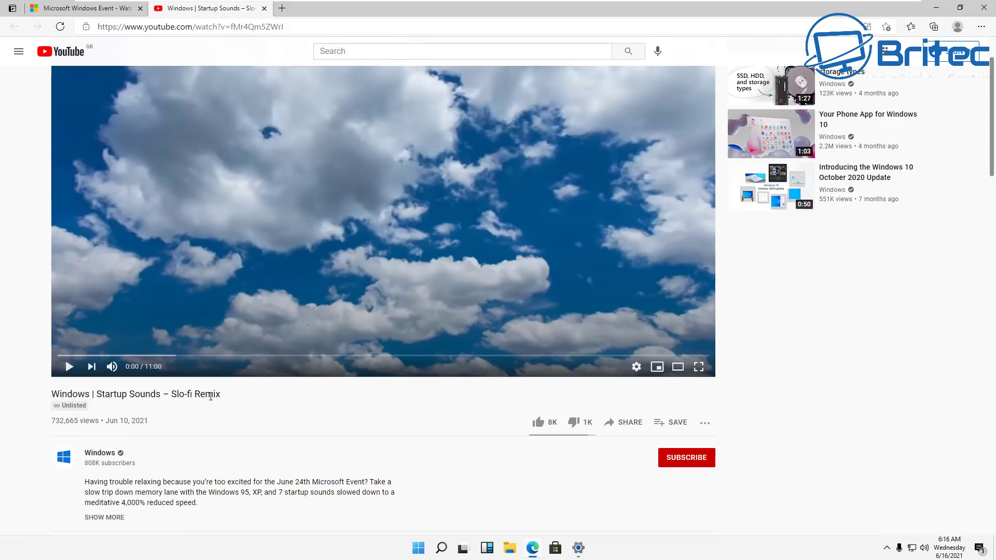
{"action": "scroll", "coordinate": [77, 387], "scroll_direction": "up", "scroll_amount": 1}
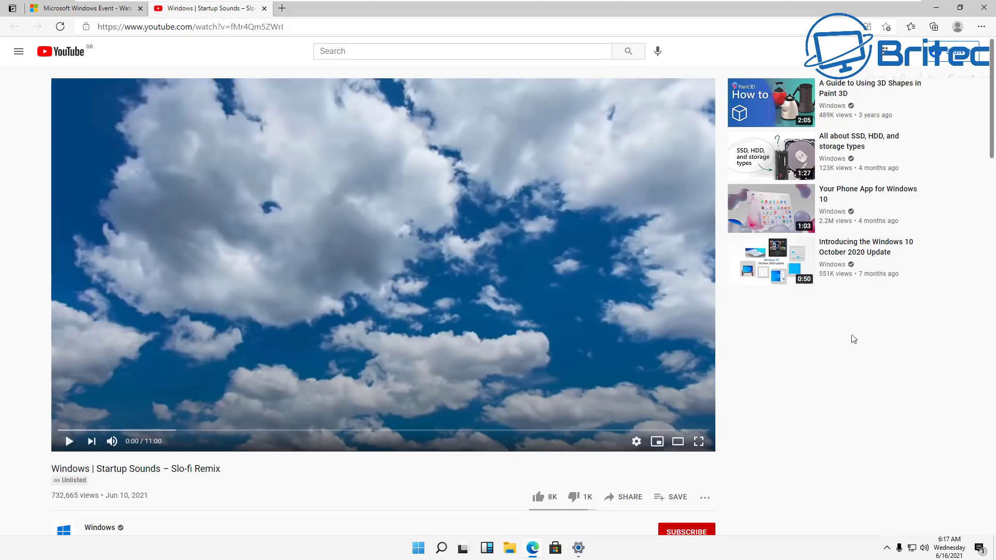
{"action": "mouse_move", "coordinate": [925, 172]}
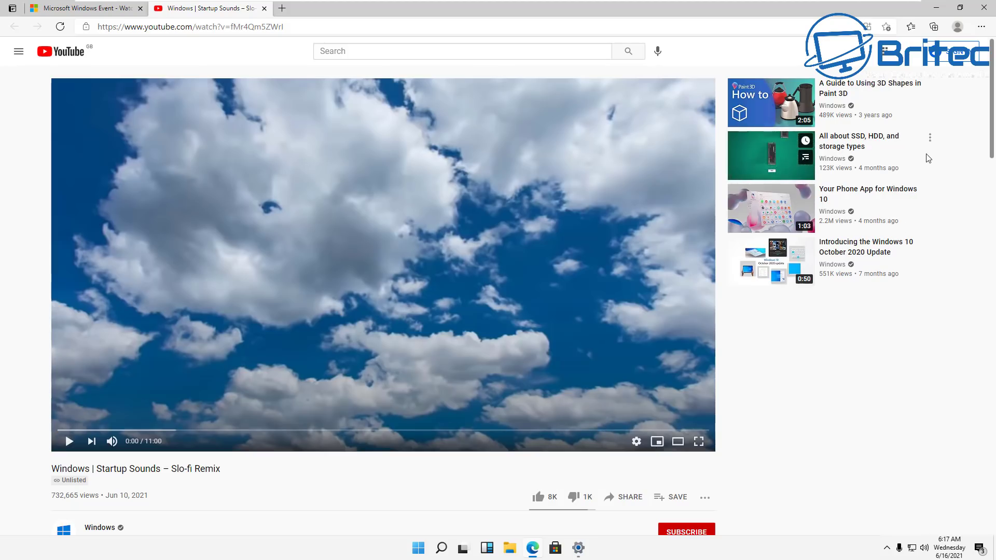
{"action": "left_click", "coordinate": [937, 8]}
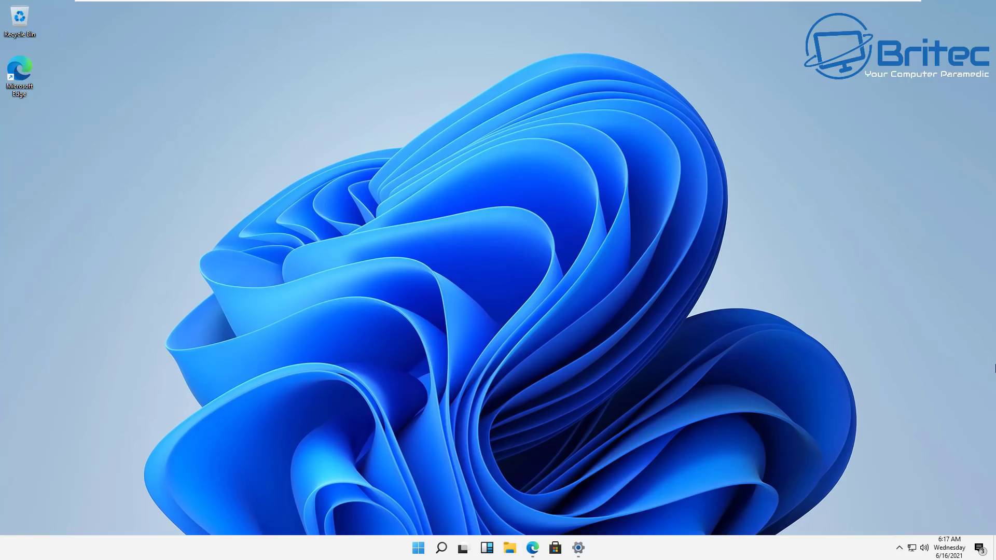